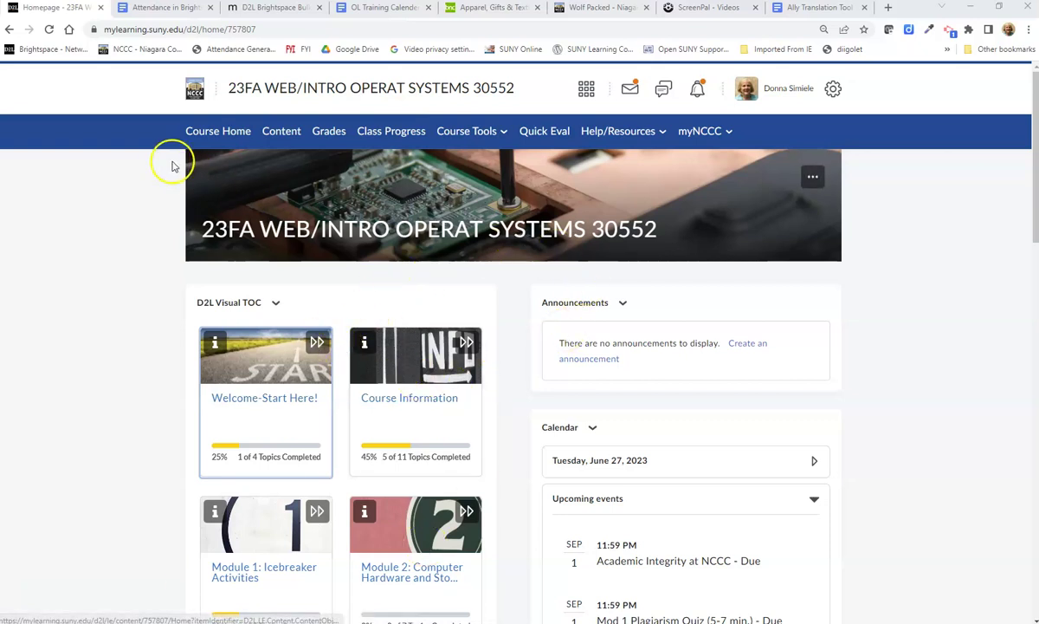
- Open the course content and add a module named "Course Materials" at the end of the table of contents
{"action": "left_click", "coordinate": [284, 132]}
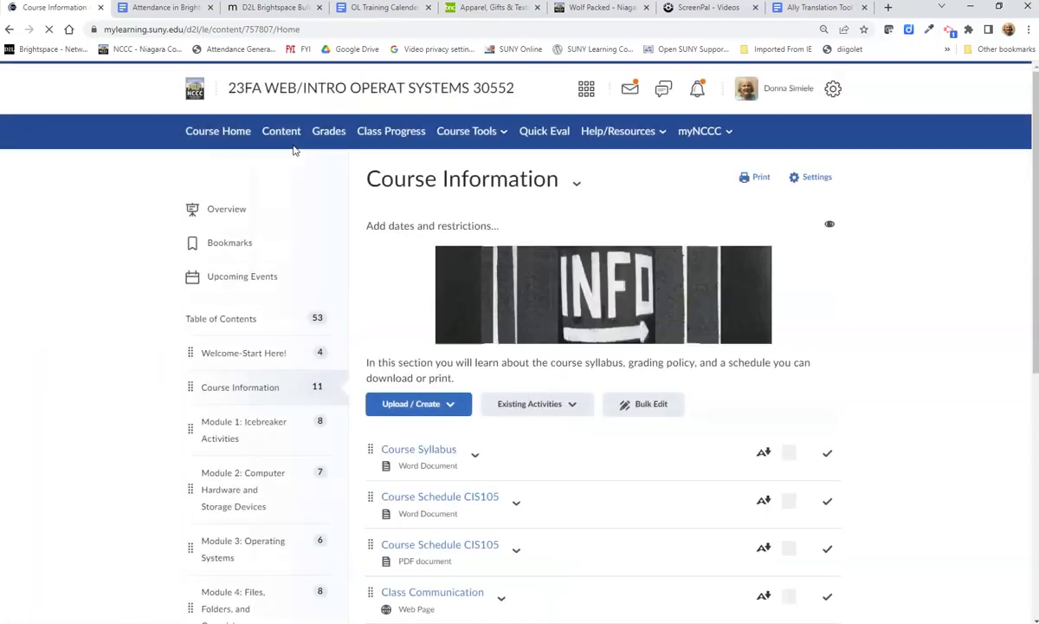
{"action": "left_click", "coordinate": [282, 158]}
{"action": "scroll", "coordinate": [251, 208], "scroll_direction": "down", "scroll_amount": 5}
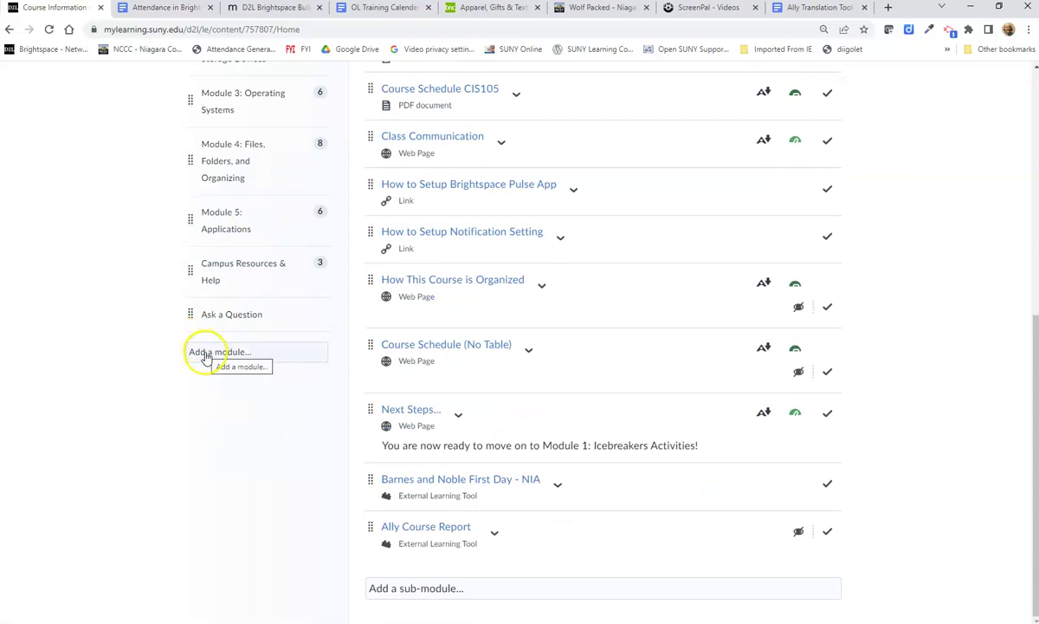
{"action": "left_click", "coordinate": [206, 356]}
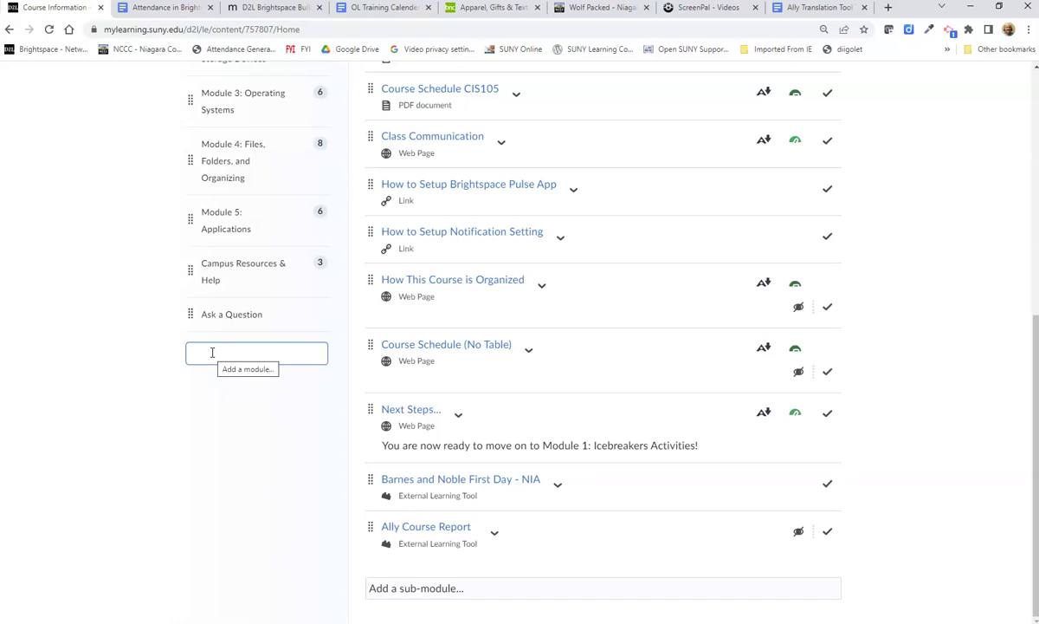
{"action": "type", "text": "Course "}
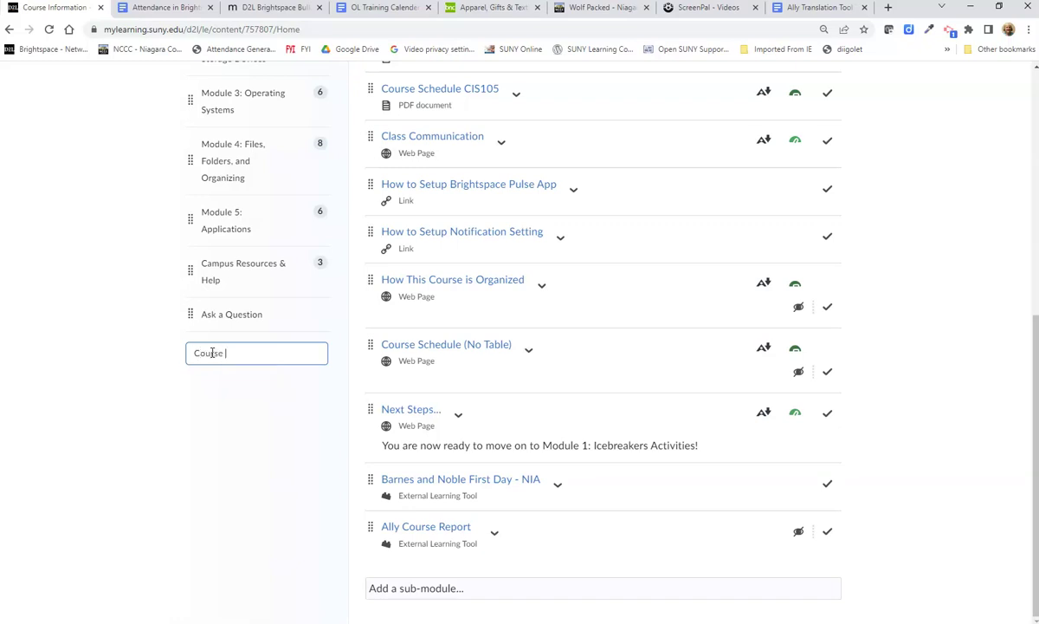
{"action": "type", "text": "Materials"}
{"action": "key", "text": "Return"}
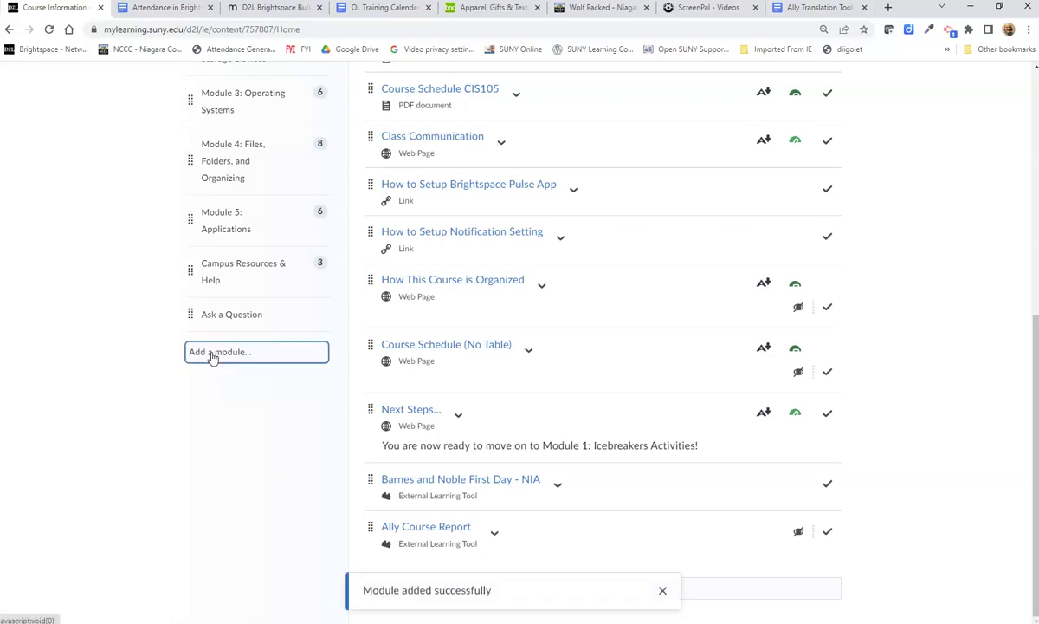
- Move the Course Materials module up the table of contents and nest it under Course Information
{"action": "scroll", "coordinate": [267, 372], "scroll_direction": "up", "scroll_amount": 3}
{"action": "scroll", "coordinate": [252, 416], "scroll_direction": "down", "scroll_amount": 2}
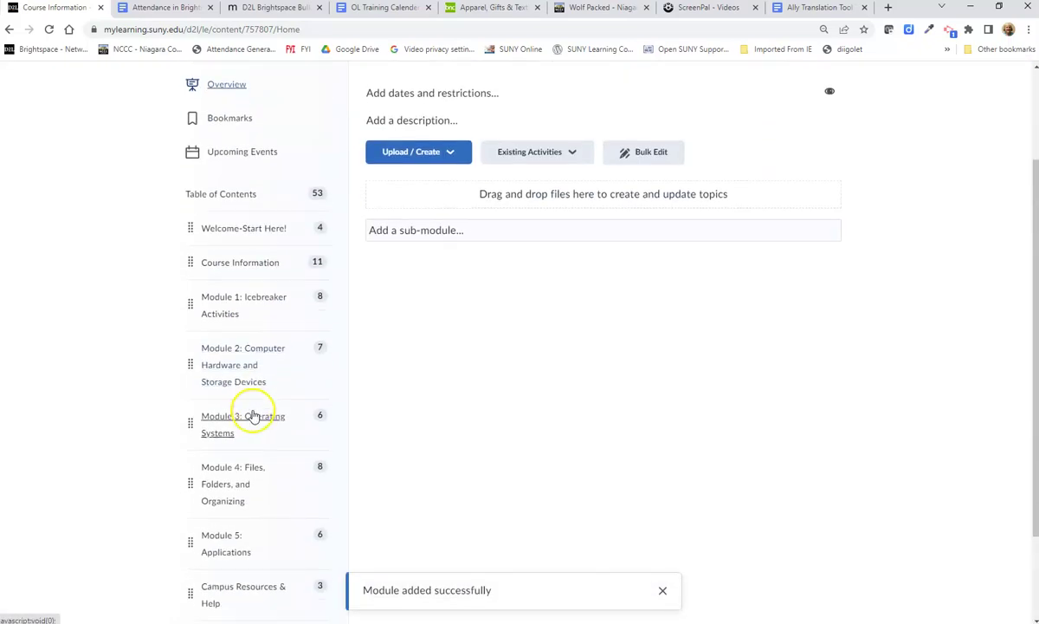
{"action": "scroll", "coordinate": [253, 416], "scroll_direction": "down", "scroll_amount": 2}
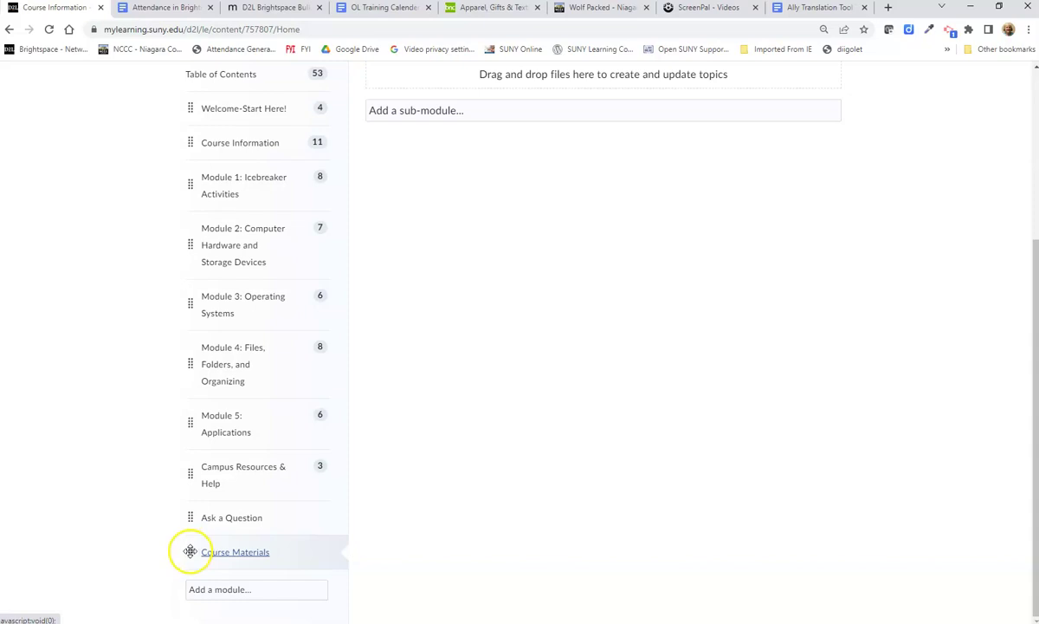
{"action": "left_click_drag", "start_coordinate": [189, 551], "coordinate": [238, 160]}
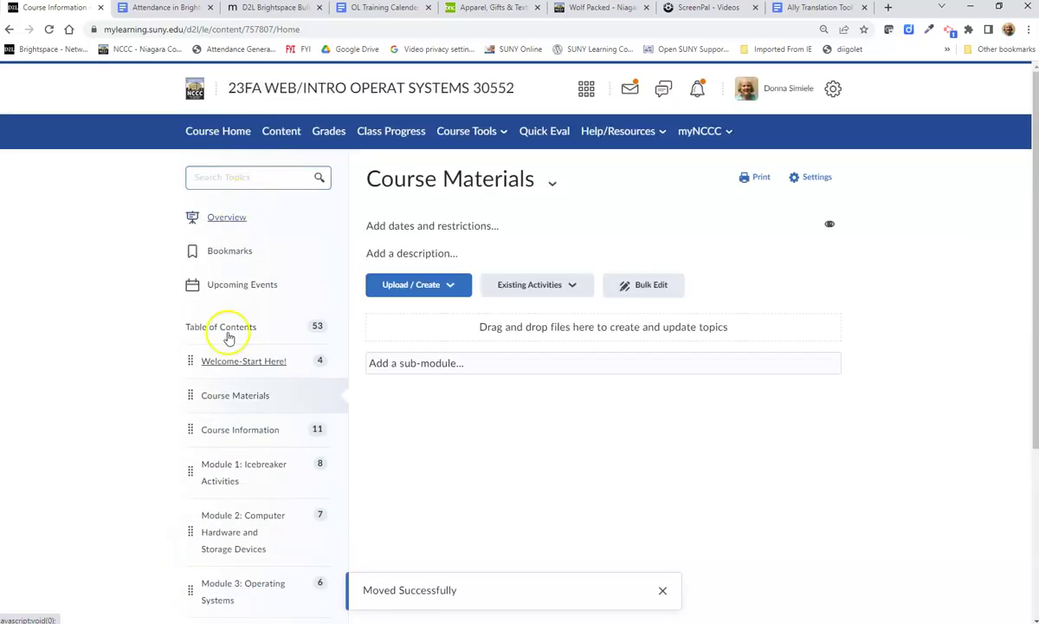
{"action": "scroll", "coordinate": [247, 418], "scroll_direction": "down", "scroll_amount": 2}
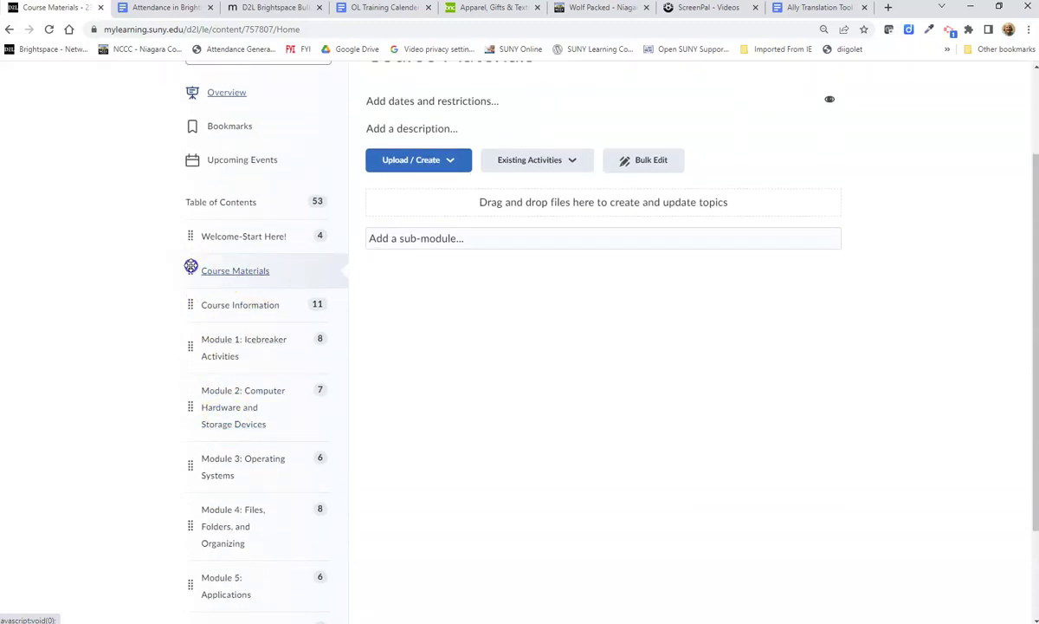
{"action": "left_click", "coordinate": [193, 305]}
{"action": "key", "text": "Up"}
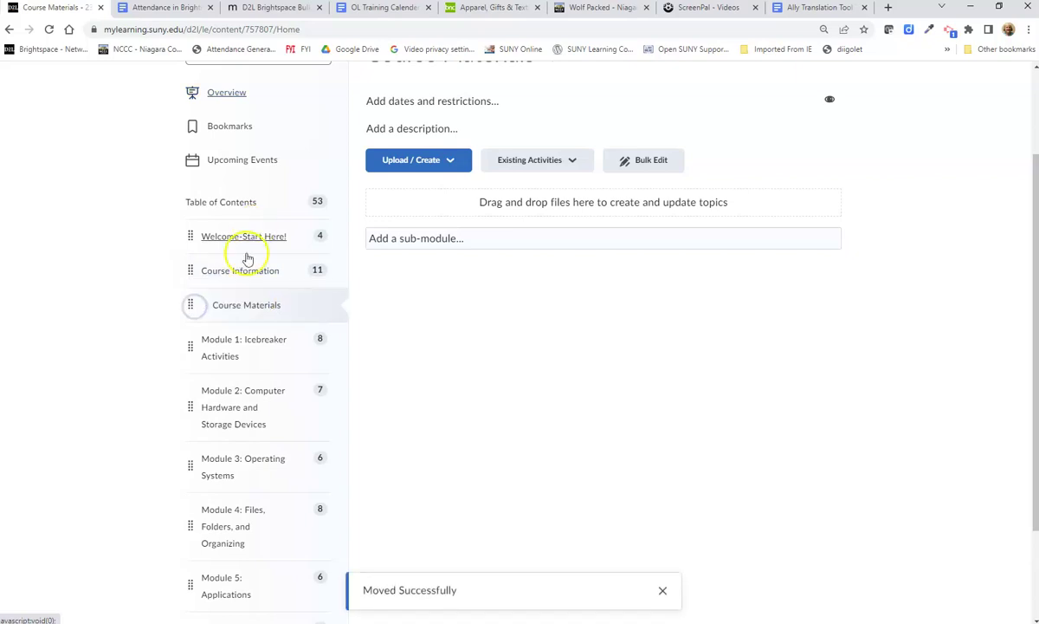
- Add the existing external learning tool "Course Materials - NIA" to the Course Materials sub-module
{"action": "scroll", "coordinate": [450, 343], "scroll_direction": "up", "scroll_amount": 1}
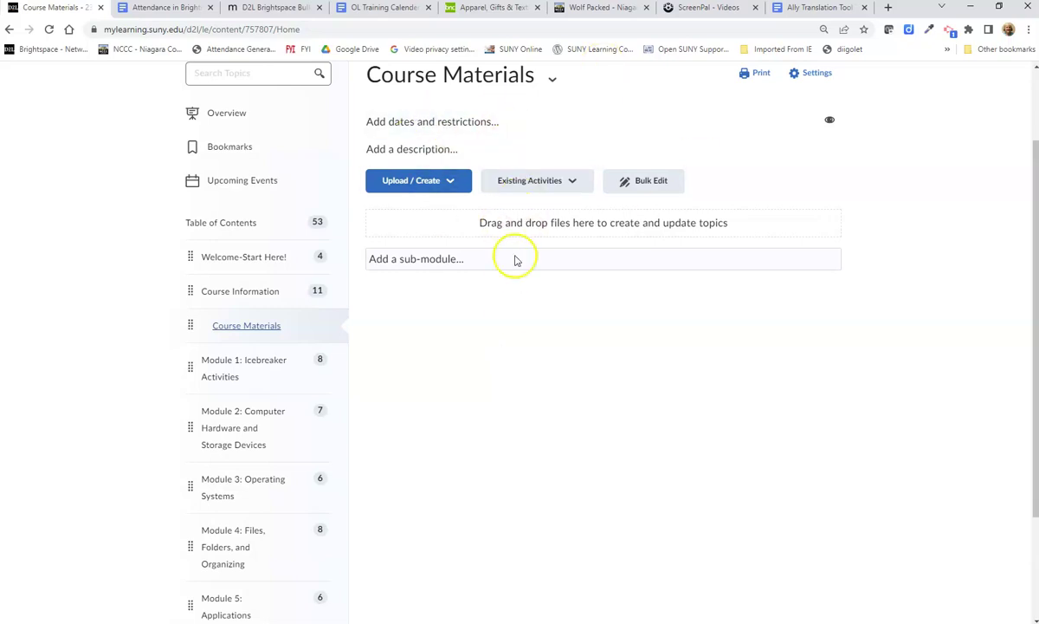
{"action": "left_click", "coordinate": [529, 183]}
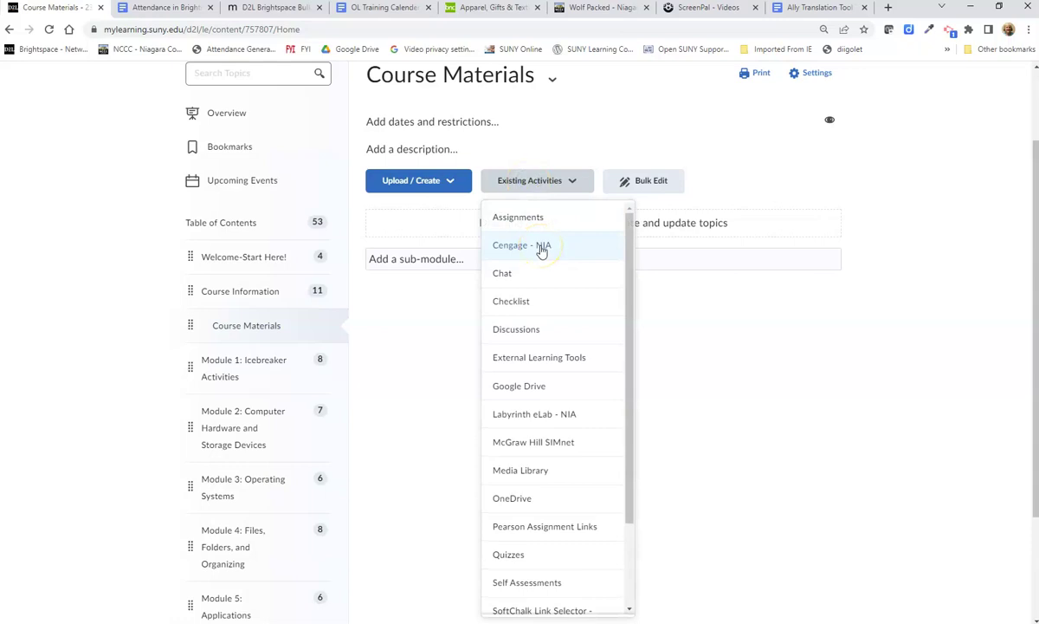
{"action": "left_click", "coordinate": [551, 359]}
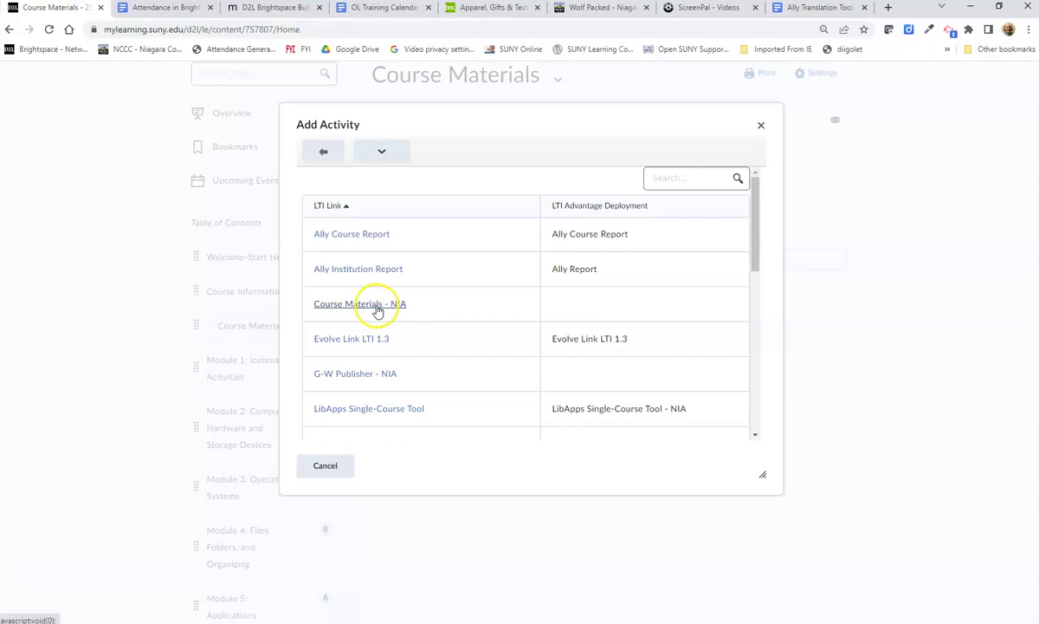
{"action": "left_click", "coordinate": [376, 305]}
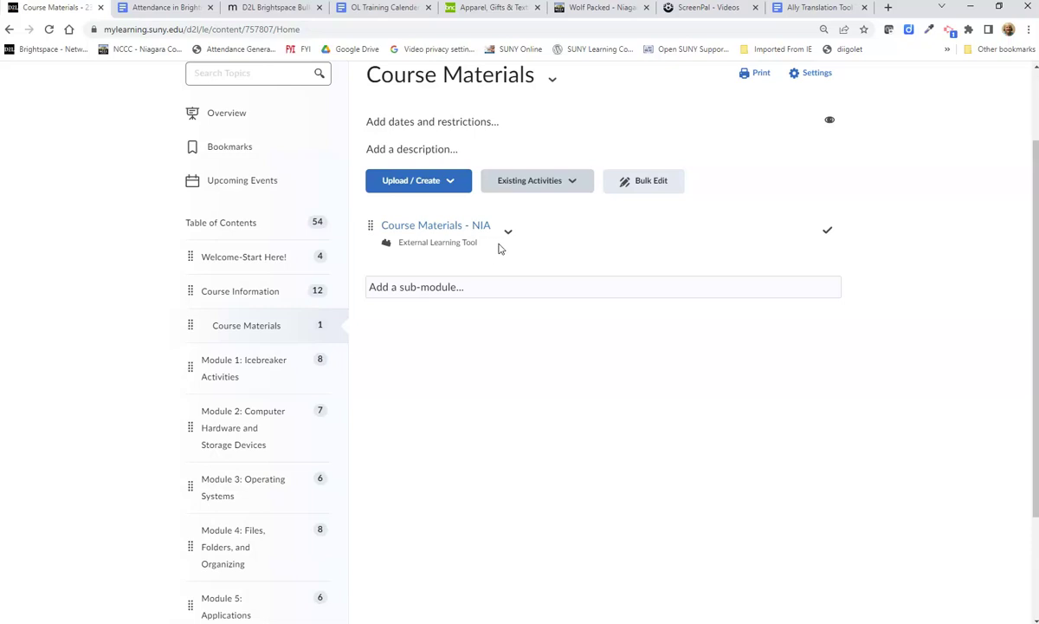
{"action": "left_click", "coordinate": [483, 250]}
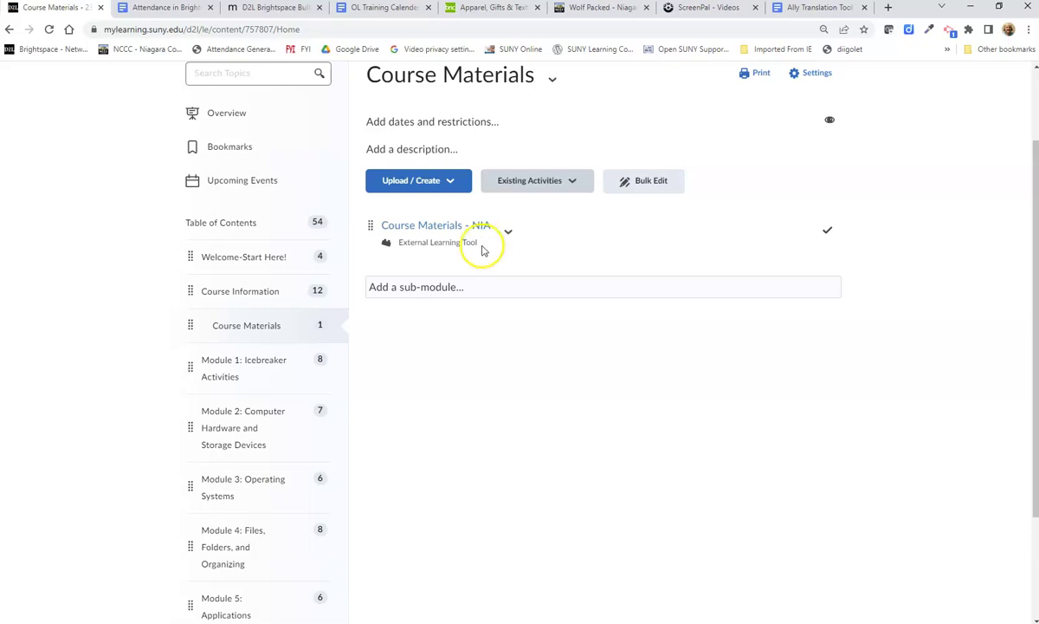
- Start a new link in the Course Materials sub-module, titled "Wolf Pack (Course Materials) Information"
{"action": "left_click", "coordinate": [391, 184]}
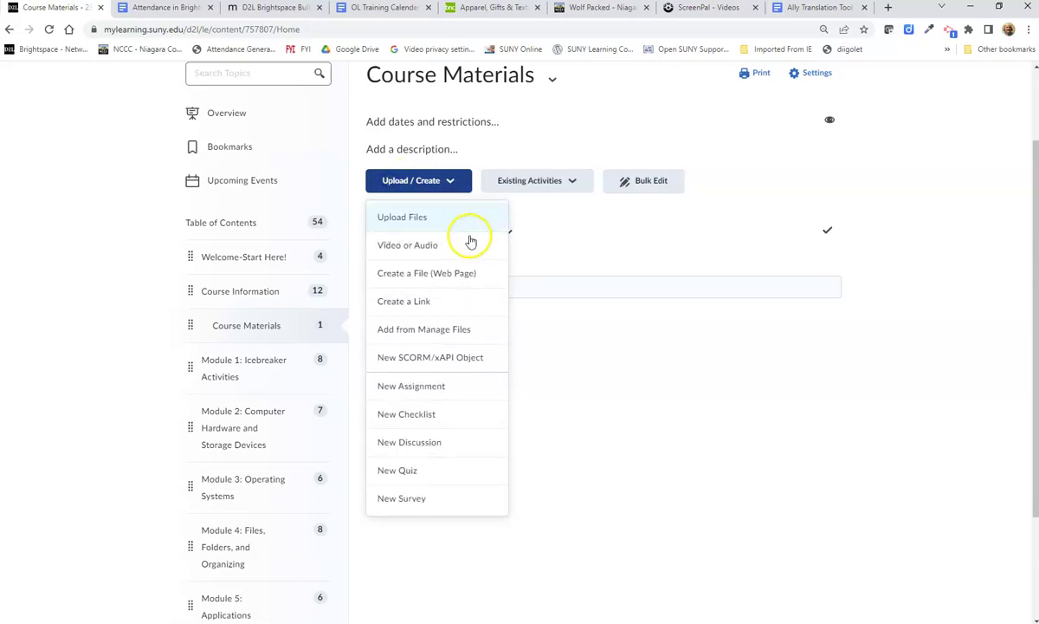
{"action": "left_click", "coordinate": [416, 303]}
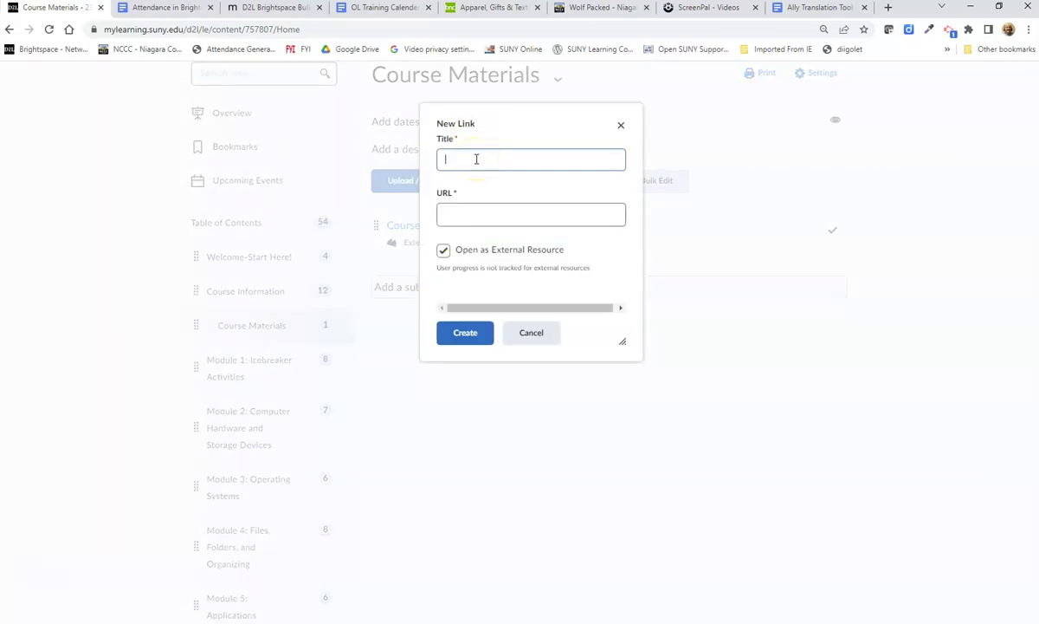
{"action": "type", "text": "Wolf Pack (Course Materials) Infommation"}
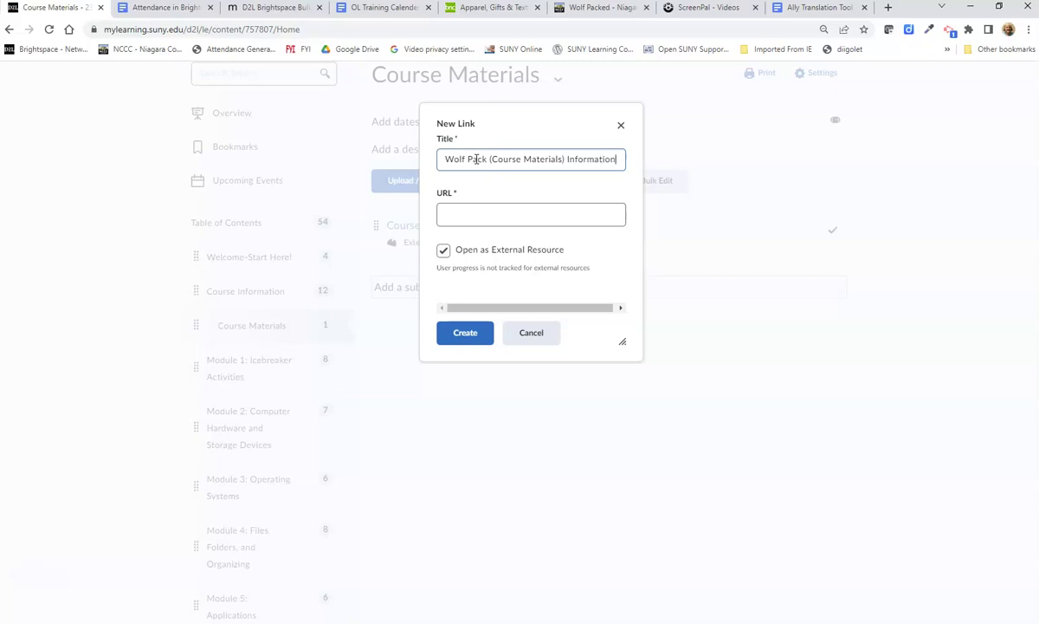
{"action": "left_click", "coordinate": [477, 214]}
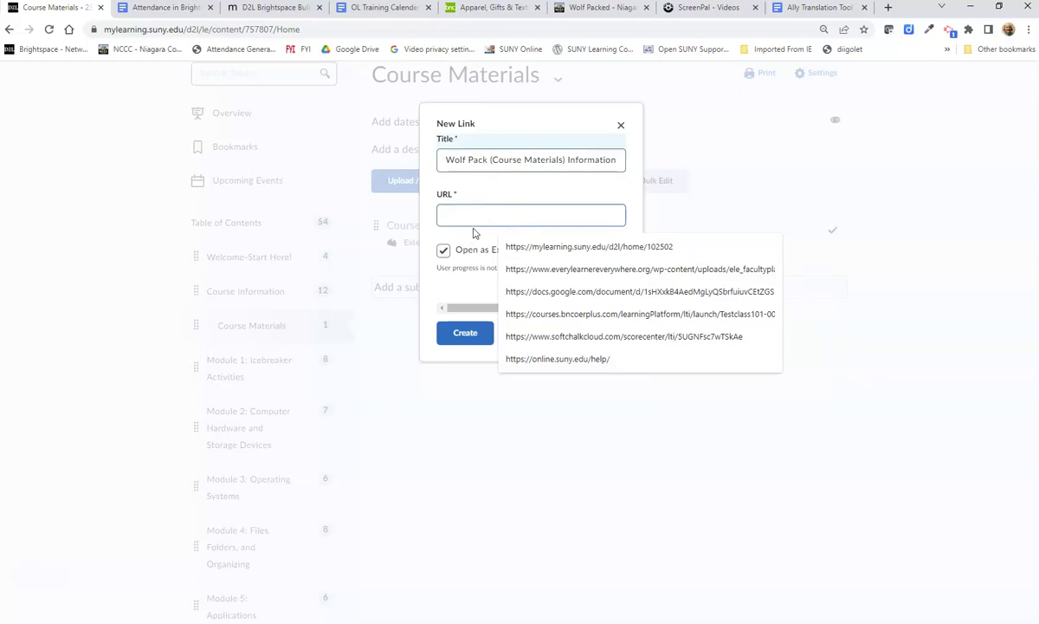
{"action": "left_click", "coordinate": [483, 223]}
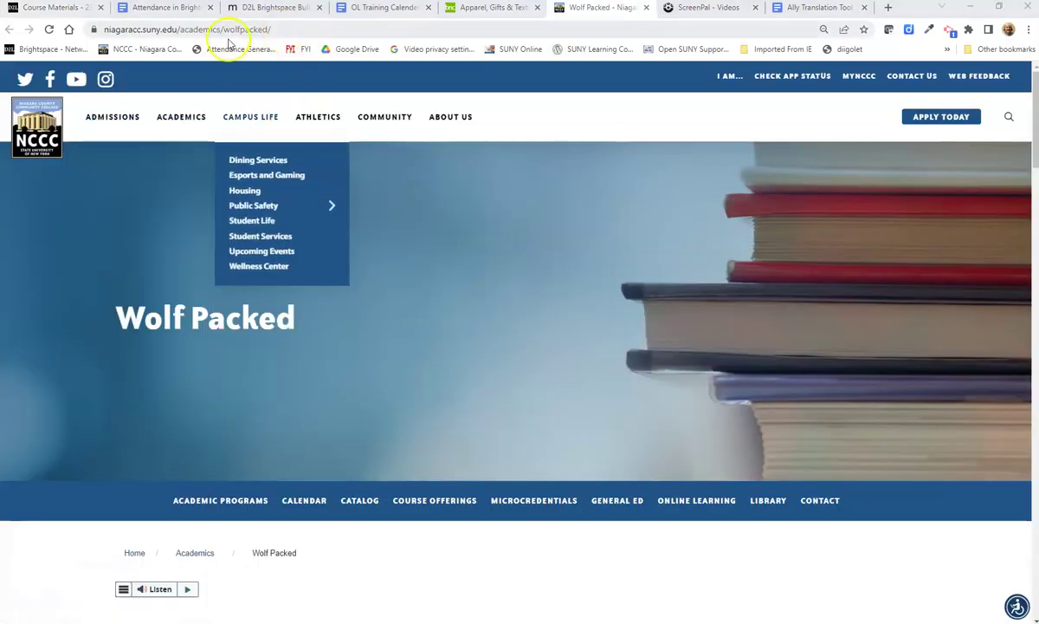
{"action": "scroll", "coordinate": [329, 295], "scroll_direction": "down", "scroll_amount": 2}
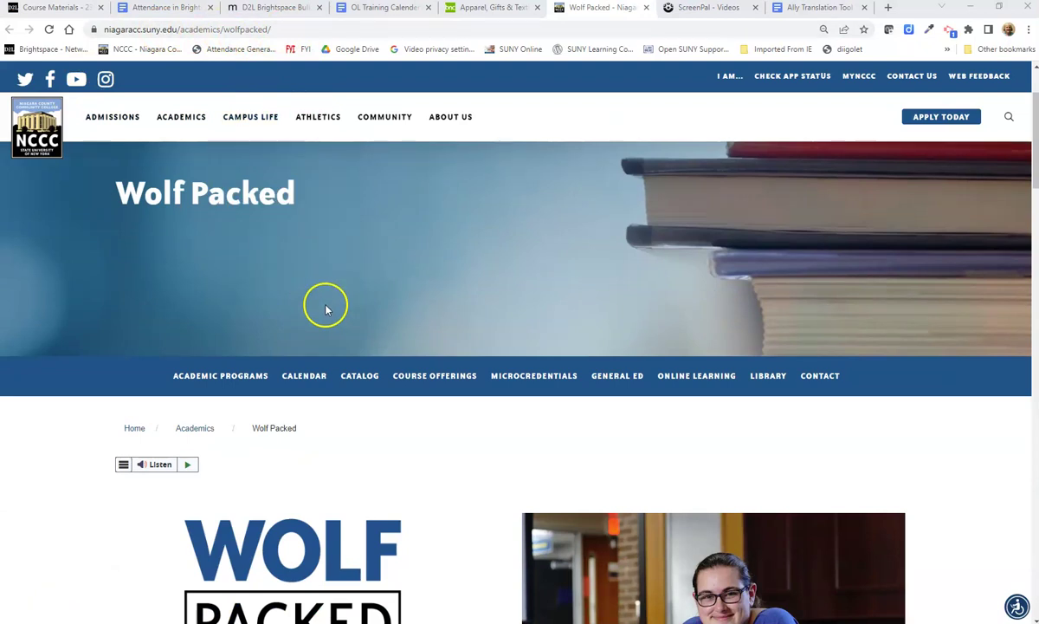
{"action": "scroll", "coordinate": [326, 309], "scroll_direction": "up", "scroll_amount": 2}
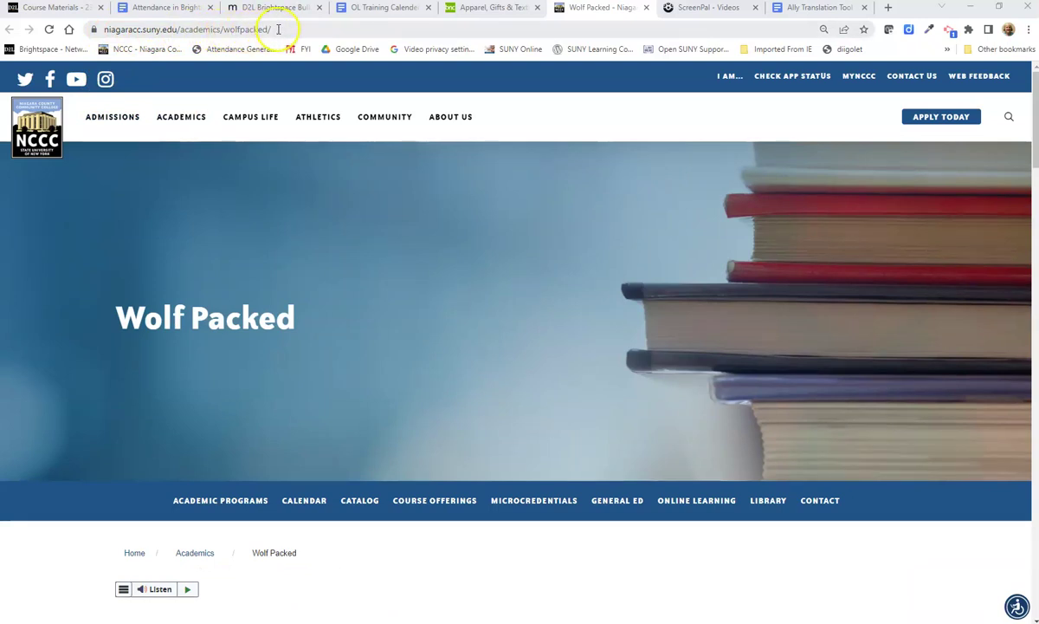
{"action": "left_click_drag", "start_coordinate": [278, 29], "coordinate": [78, 29]}
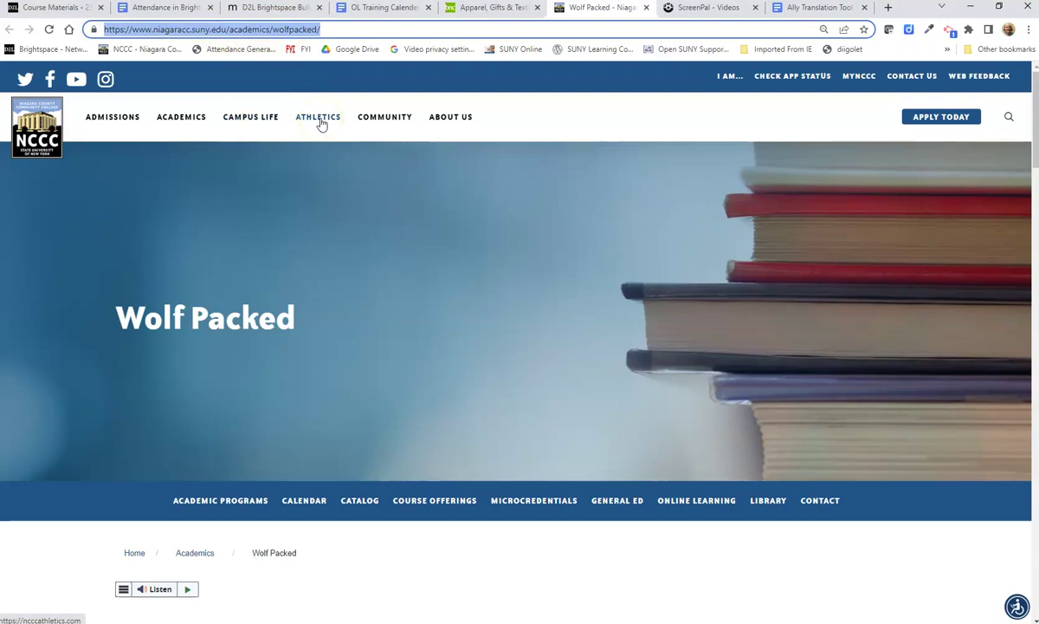
- Return to the new link in Brightspace, paste the copied Wolf Packed address as its URL and create the link
{"action": "left_click", "coordinate": [52, 7]}
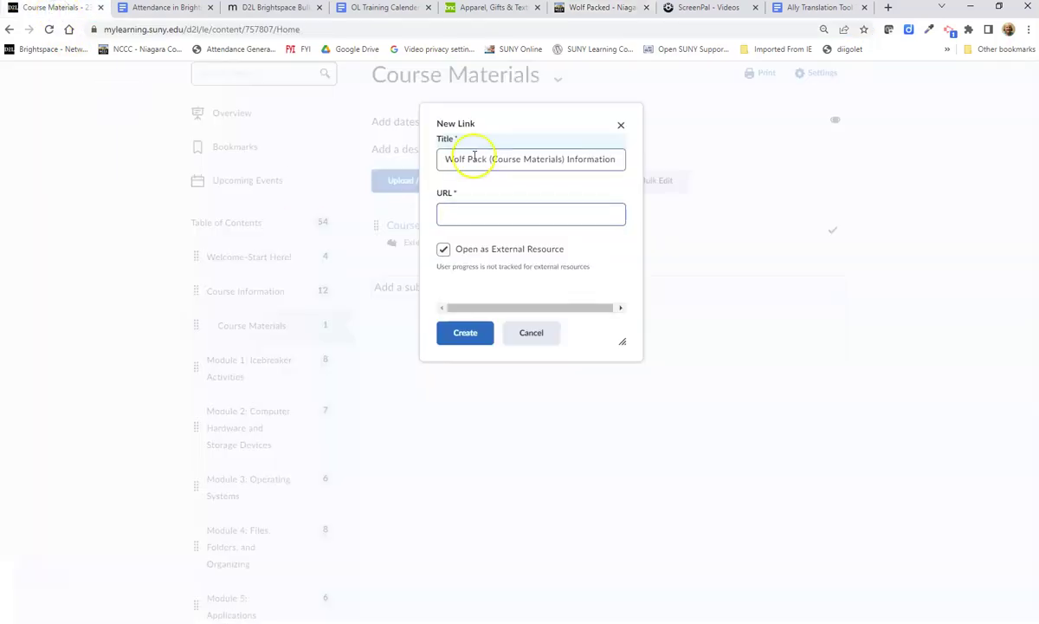
{"action": "key", "text": "Tab"}
{"action": "left_click", "coordinate": [456, 215]}
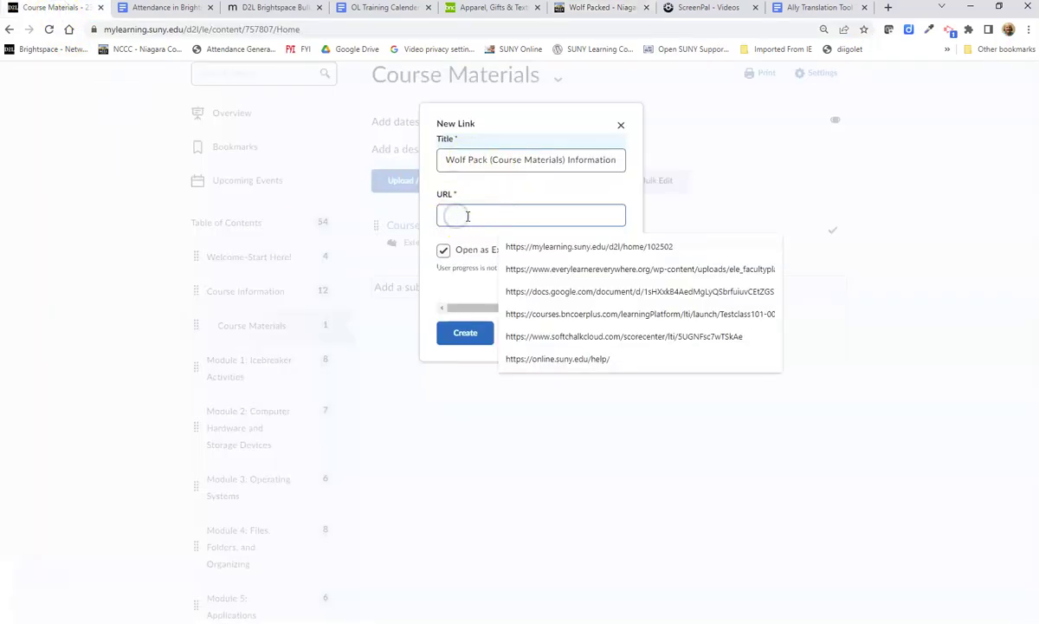
{"action": "key", "text": "ctrl+v"}
{"action": "left_click", "coordinate": [480, 220]}
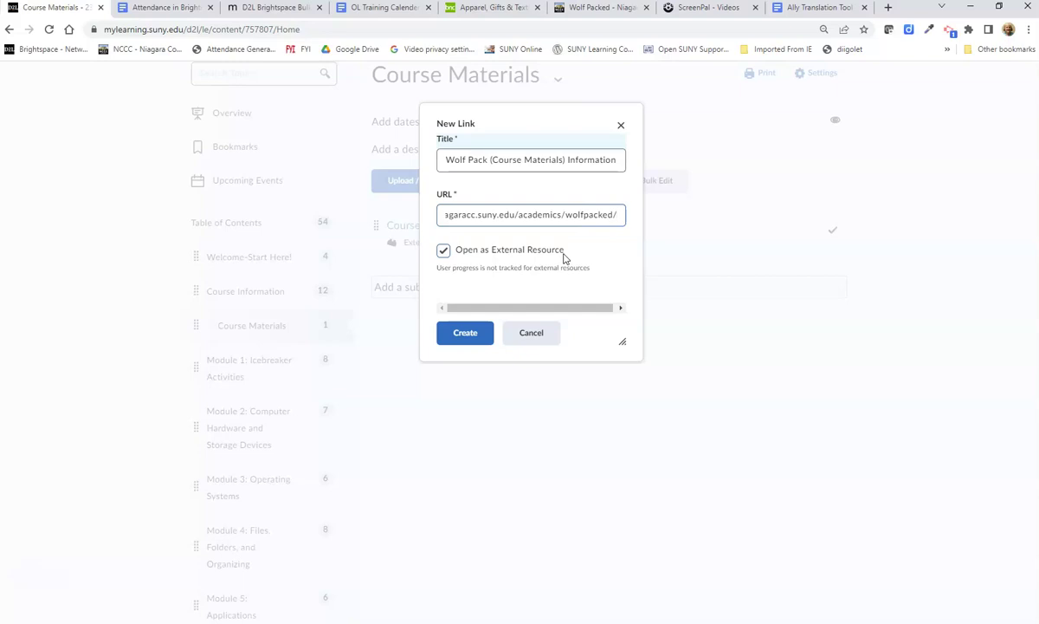
{"action": "left_click", "coordinate": [474, 344]}
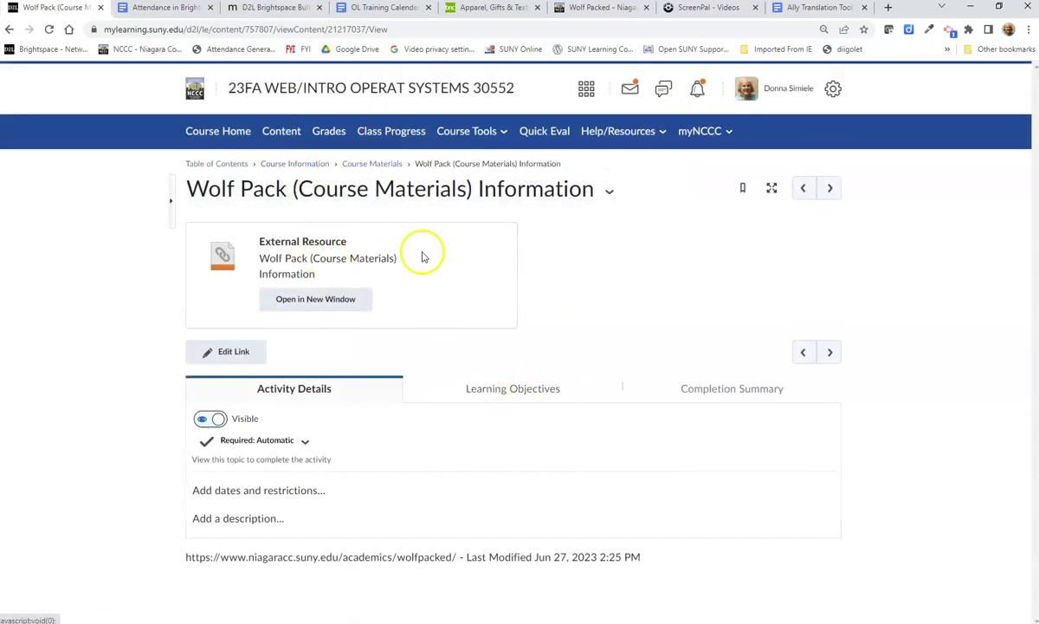
- Give the Wolf Pack link the description "This website gives you information about the Wolf Pack Course Materials Program at NCCC."
{"action": "left_click", "coordinate": [371, 166]}
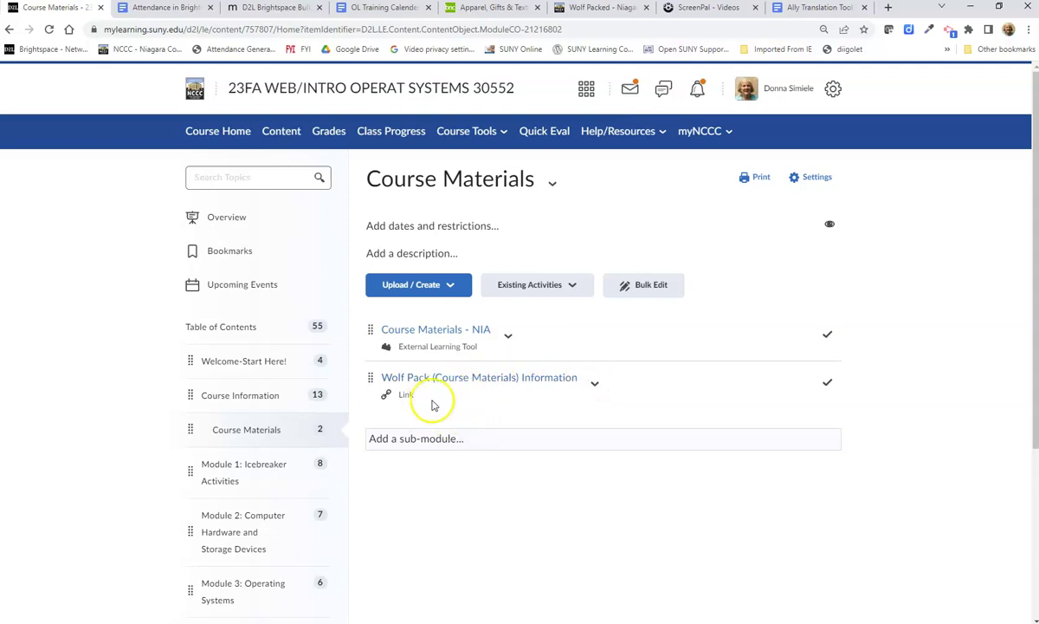
{"action": "left_click", "coordinate": [595, 386]}
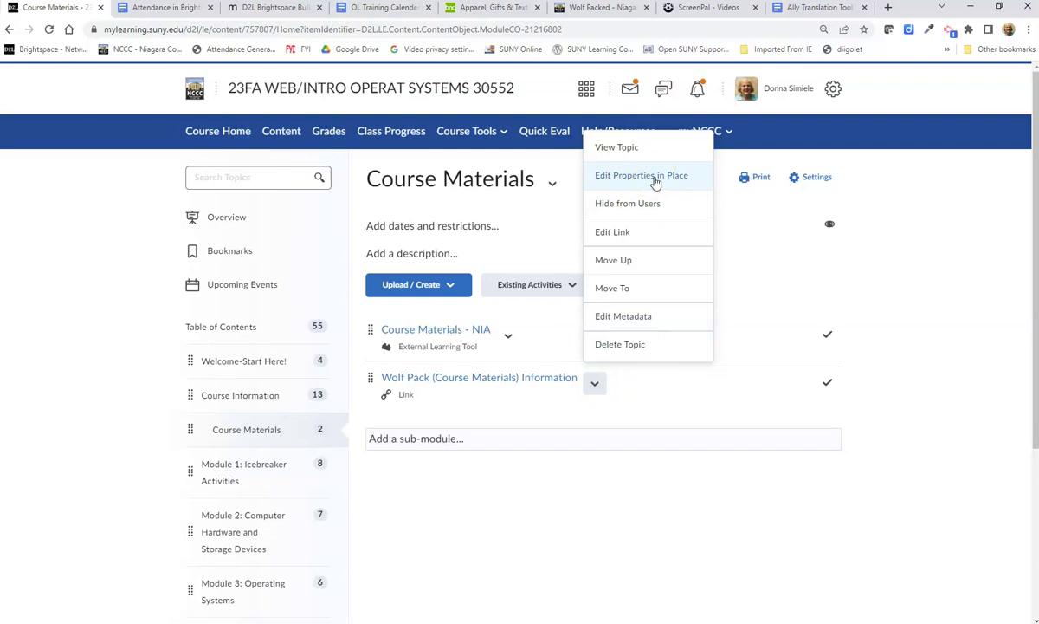
{"action": "left_click", "coordinate": [655, 176]}
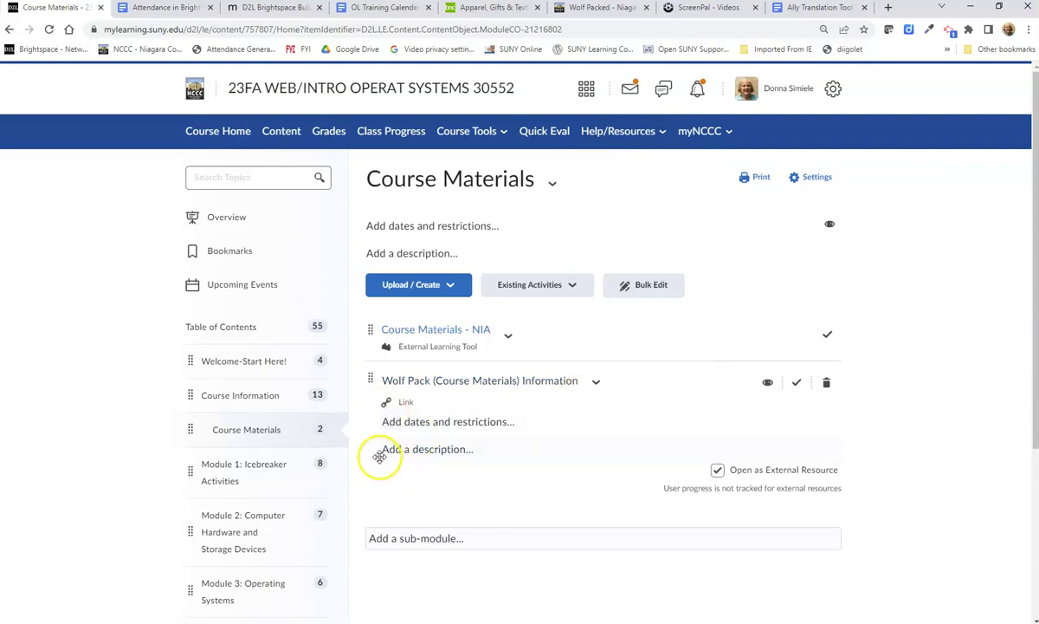
{"action": "left_click", "coordinate": [412, 449]}
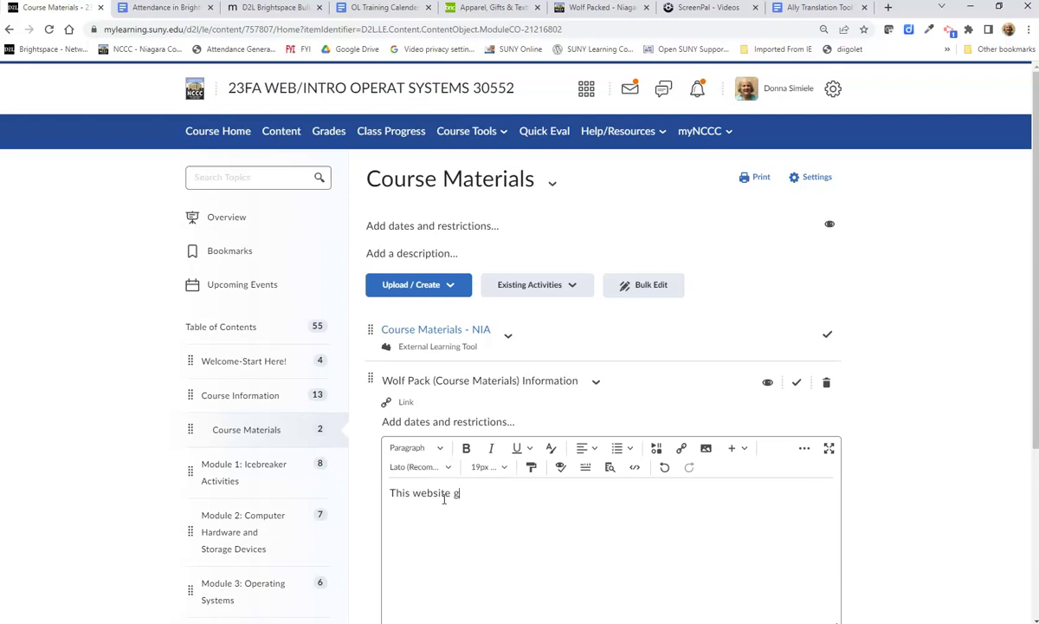
{"action": "type", "text": "ives you information about the Wolf Pack Course Materials Program at NCC"}
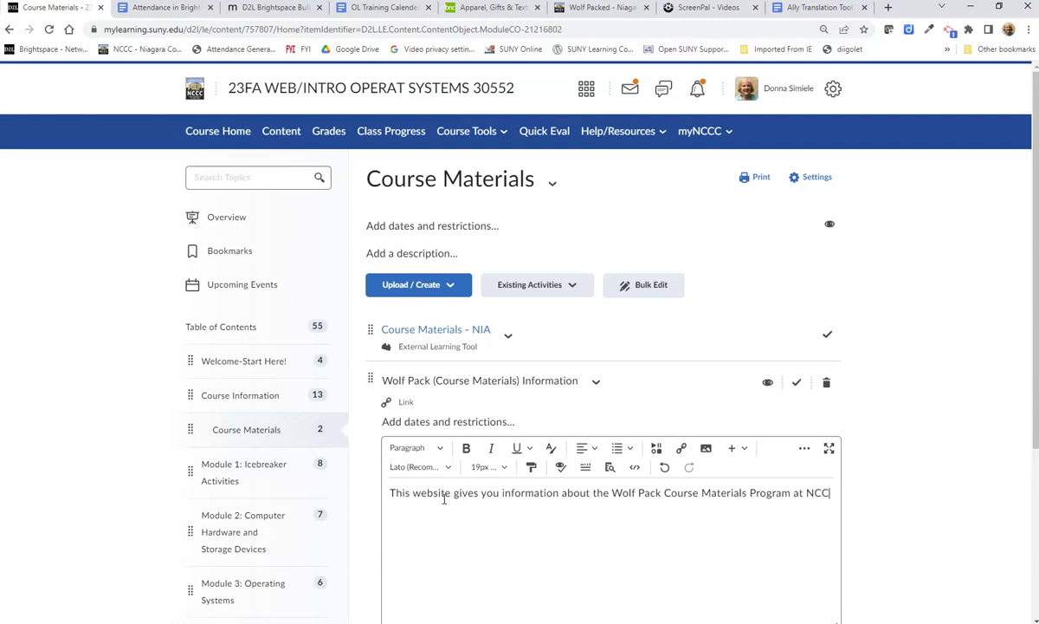
{"action": "type", "text": "C."}
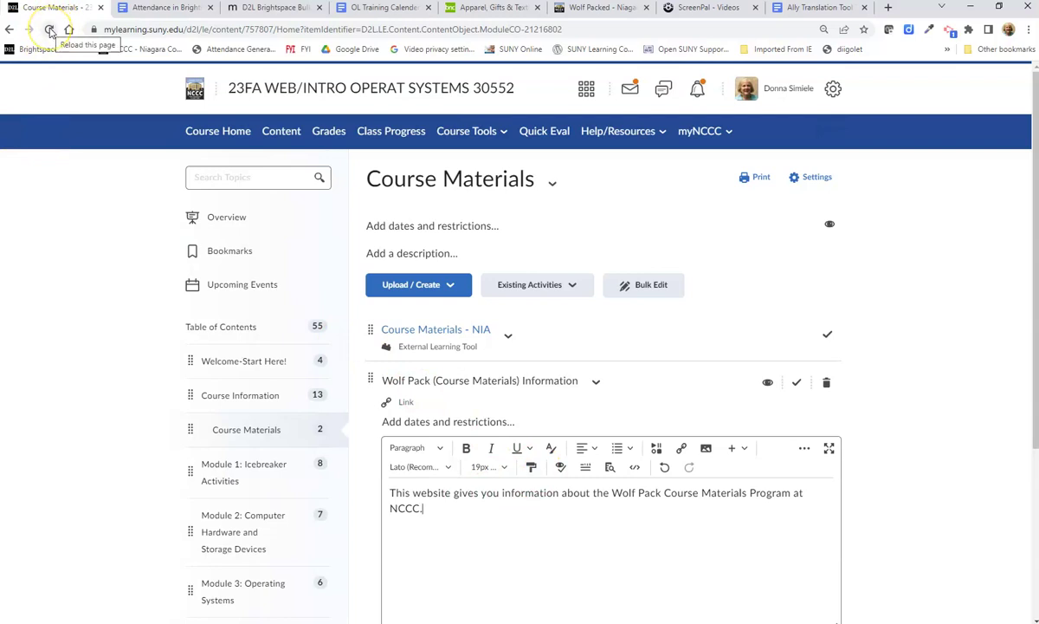
{"action": "scroll", "coordinate": [606, 471], "scroll_direction": "down", "scroll_amount": 3}
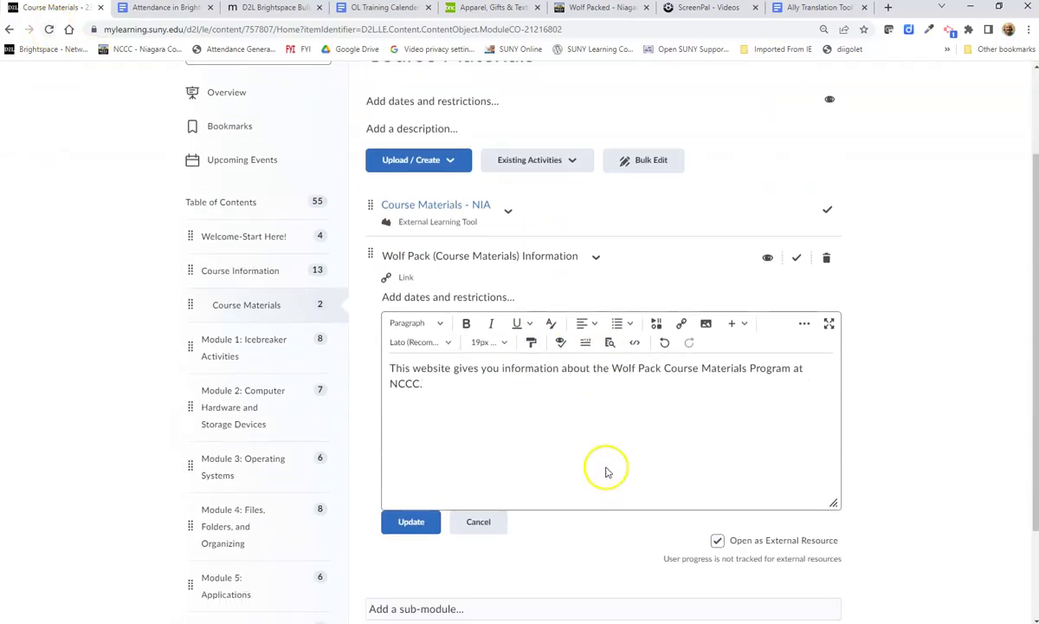
{"action": "left_click", "coordinate": [414, 522]}
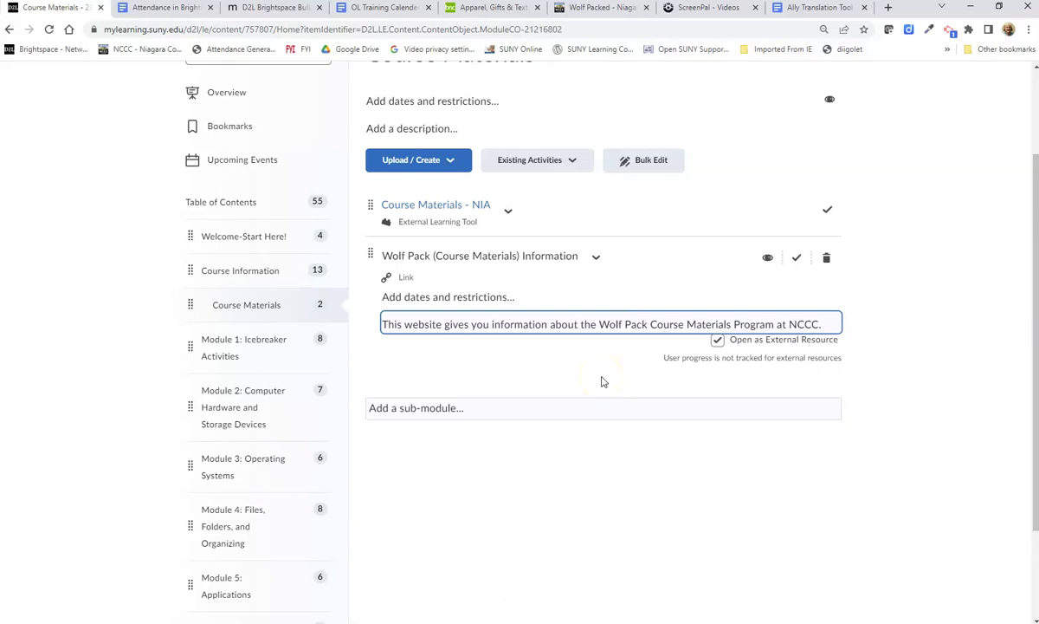
- Move the Wolf Pack (Course Materials) Information link above the Course Materials - NIA tool in the sub-module
{"action": "left_click", "coordinate": [594, 379]}
{"action": "left_click_drag", "start_coordinate": [371, 253], "coordinate": [377, 201]}
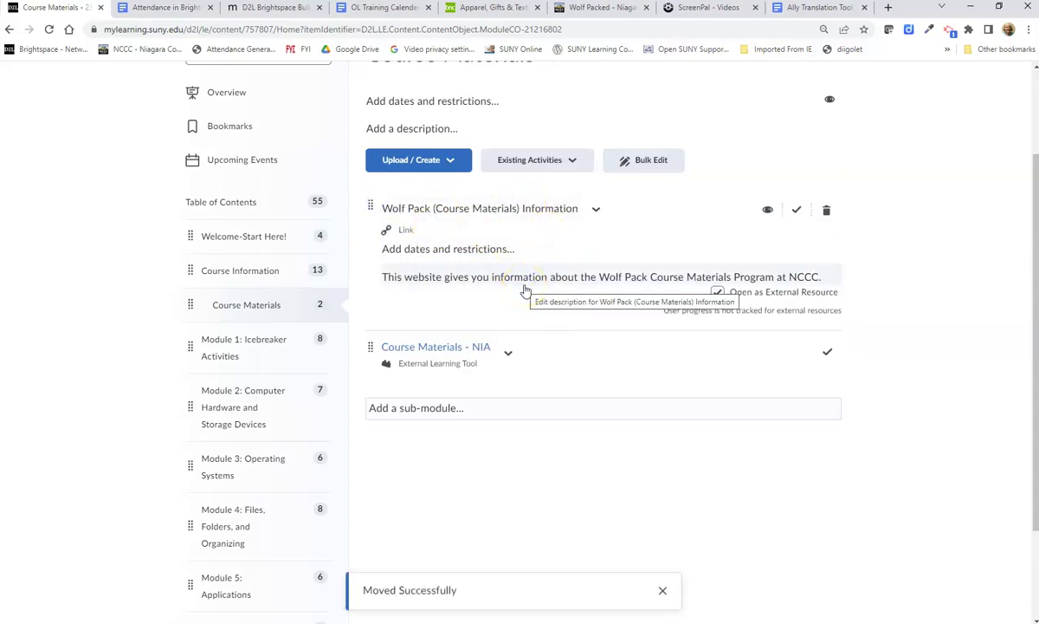
{"action": "left_click", "coordinate": [471, 360]}
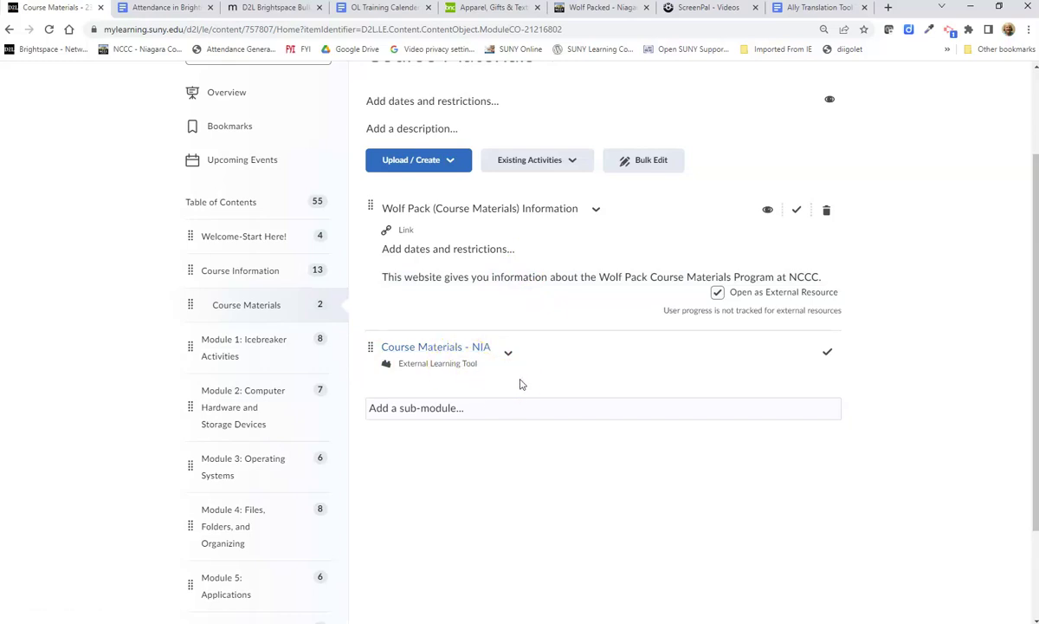
- Go to the course home page, review the module tiles in the visual table of contents and open the Course Materials module
{"action": "scroll", "coordinate": [520, 383], "scroll_direction": "up", "scroll_amount": 2}
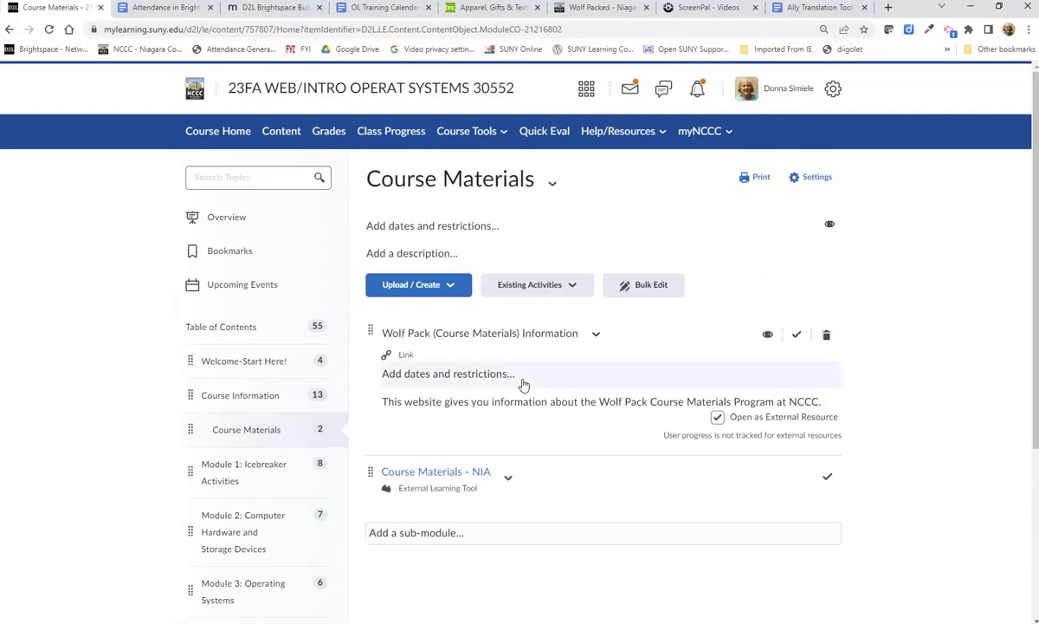
{"action": "left_click", "coordinate": [206, 136]}
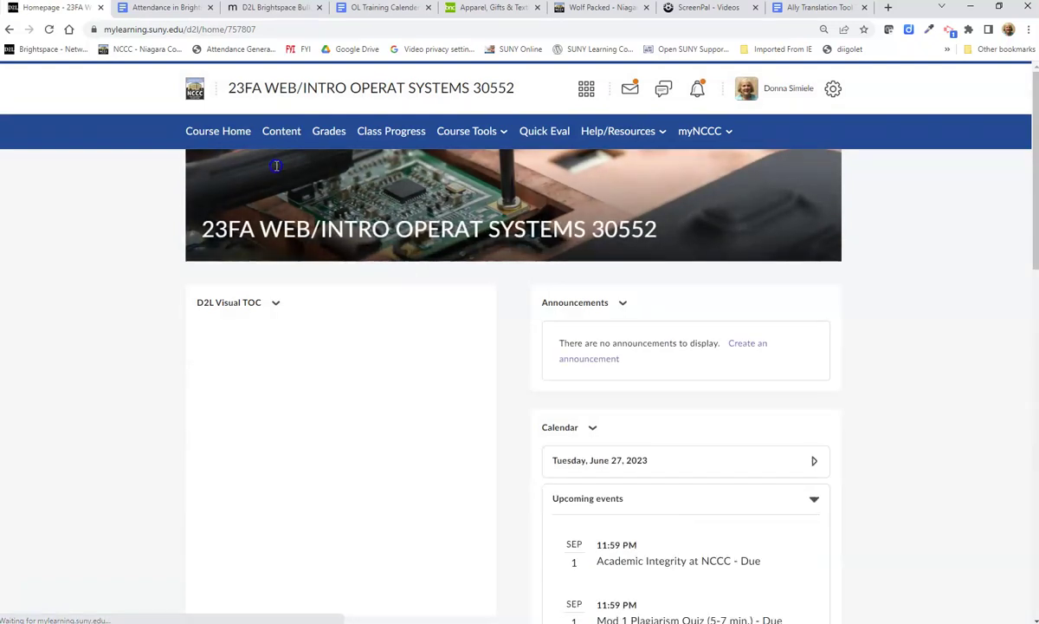
{"action": "scroll", "coordinate": [322, 245], "scroll_direction": "down", "scroll_amount": 2}
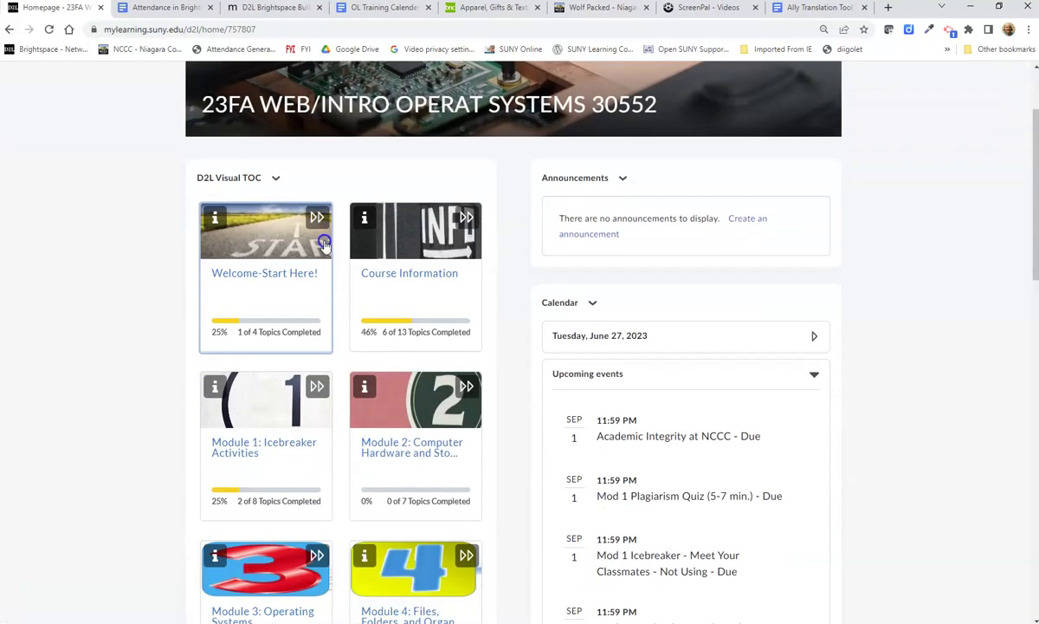
{"action": "scroll", "coordinate": [326, 241], "scroll_direction": "down", "scroll_amount": 1}
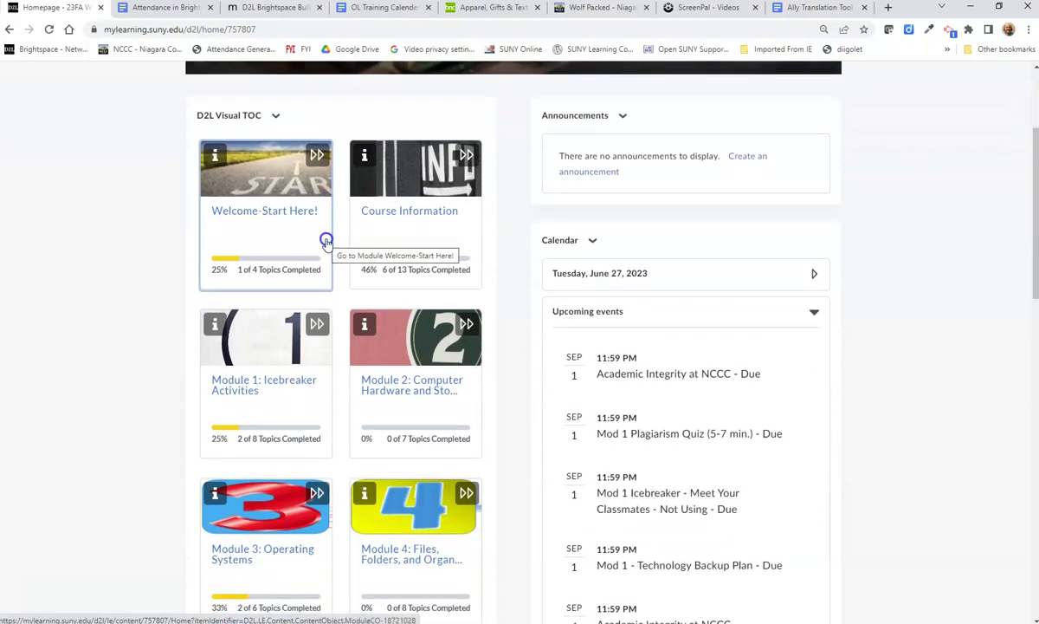
{"action": "scroll", "coordinate": [327, 241], "scroll_direction": "down", "scroll_amount": 4}
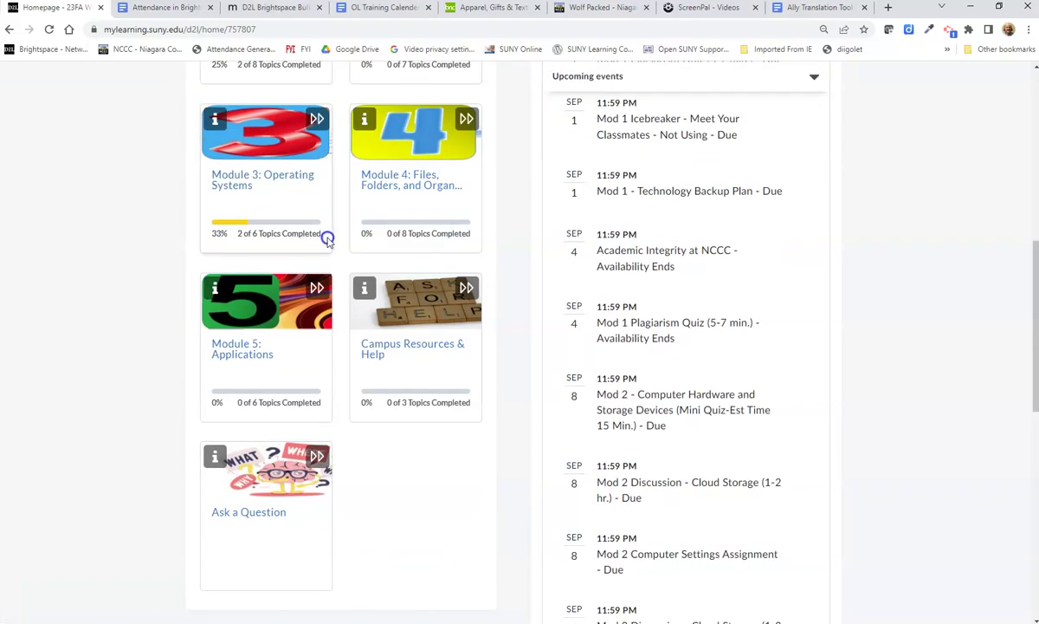
{"action": "scroll", "coordinate": [328, 238], "scroll_direction": "up", "scroll_amount": 3}
{"action": "scroll", "coordinate": [329, 240], "scroll_direction": "up", "scroll_amount": 2}
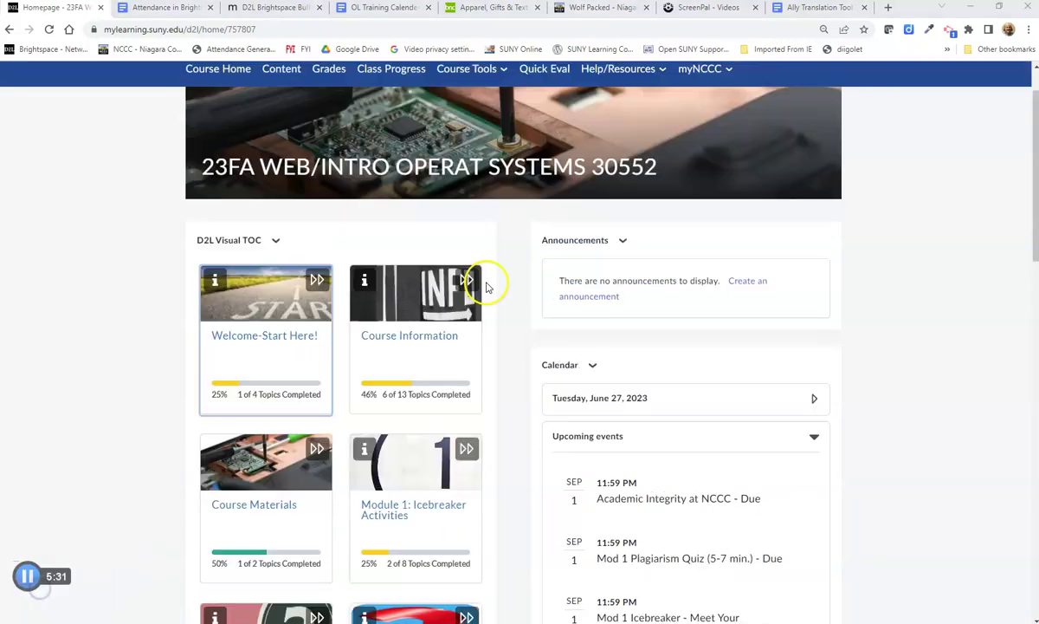
{"action": "scroll", "coordinate": [420, 252], "scroll_direction": "down", "scroll_amount": 1}
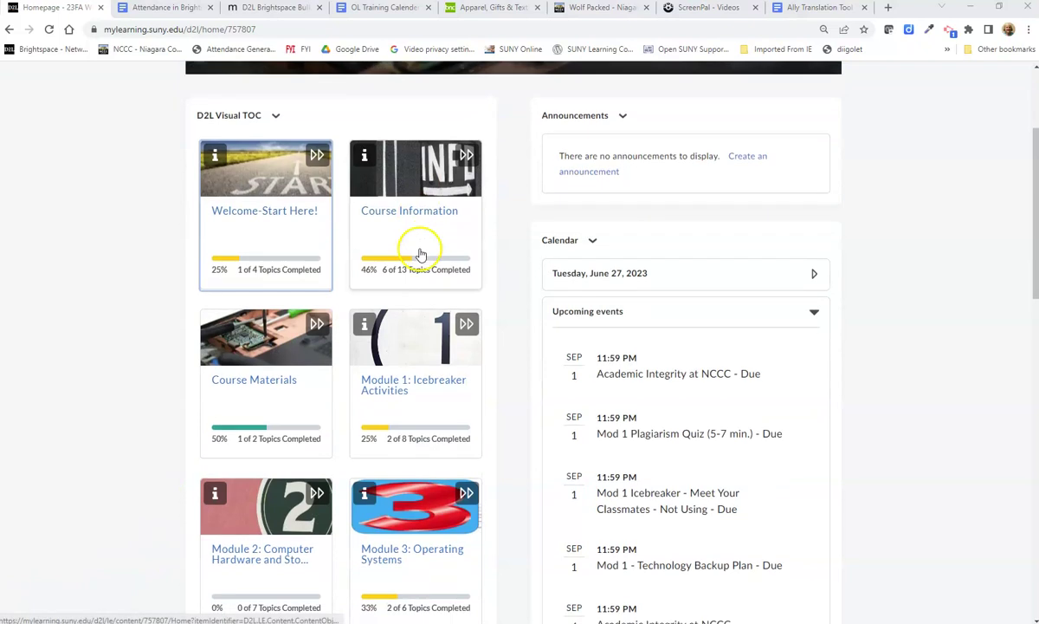
{"action": "left_click", "coordinate": [254, 388]}
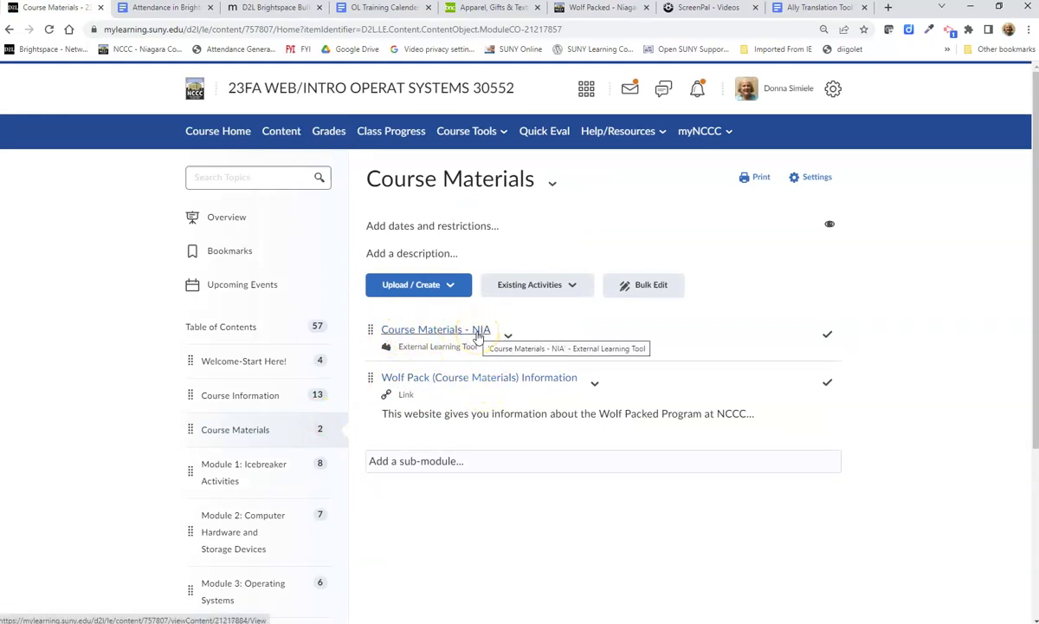
- Switch to viewing the course as NIA - Student (Non-Cascading) and open Course Materials - NIA in the Course Materials module
{"action": "left_click", "coordinate": [778, 90]}
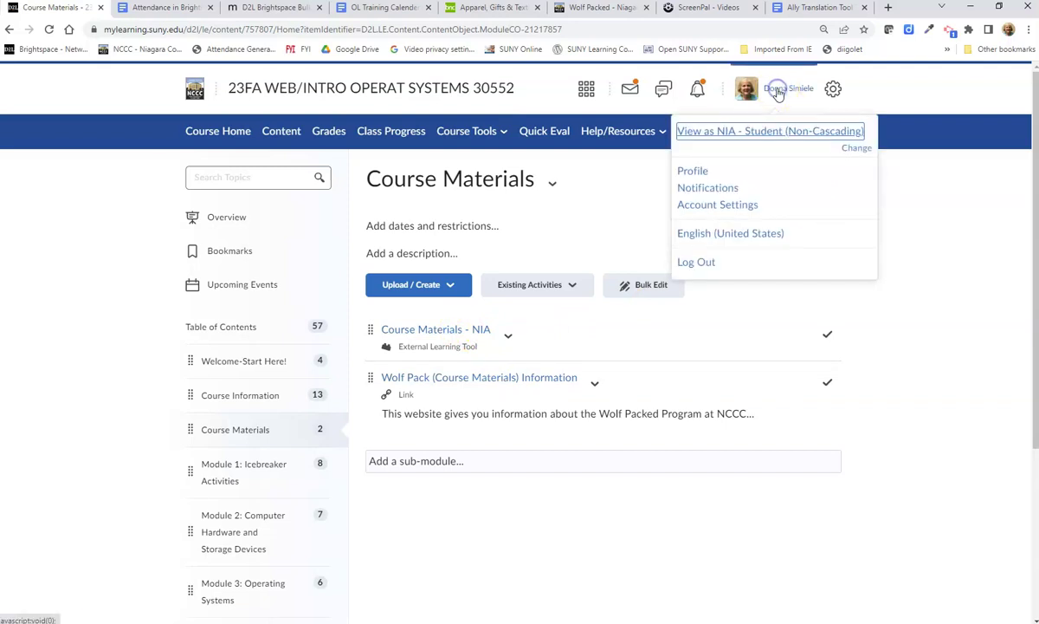
{"action": "left_click", "coordinate": [734, 131]}
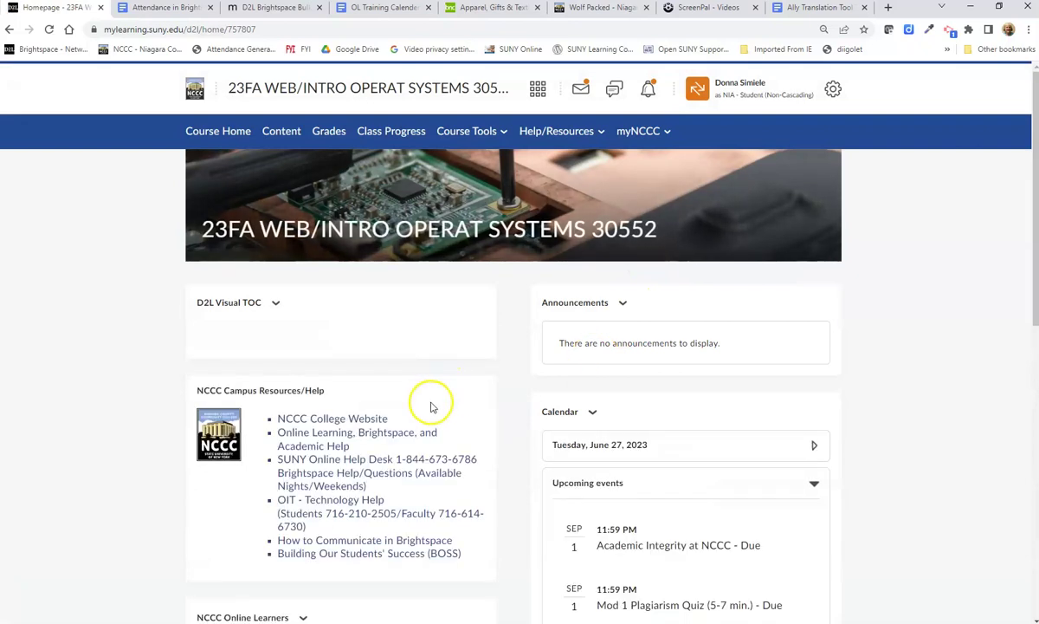
{"action": "scroll", "coordinate": [300, 381], "scroll_direction": "down", "scroll_amount": 2}
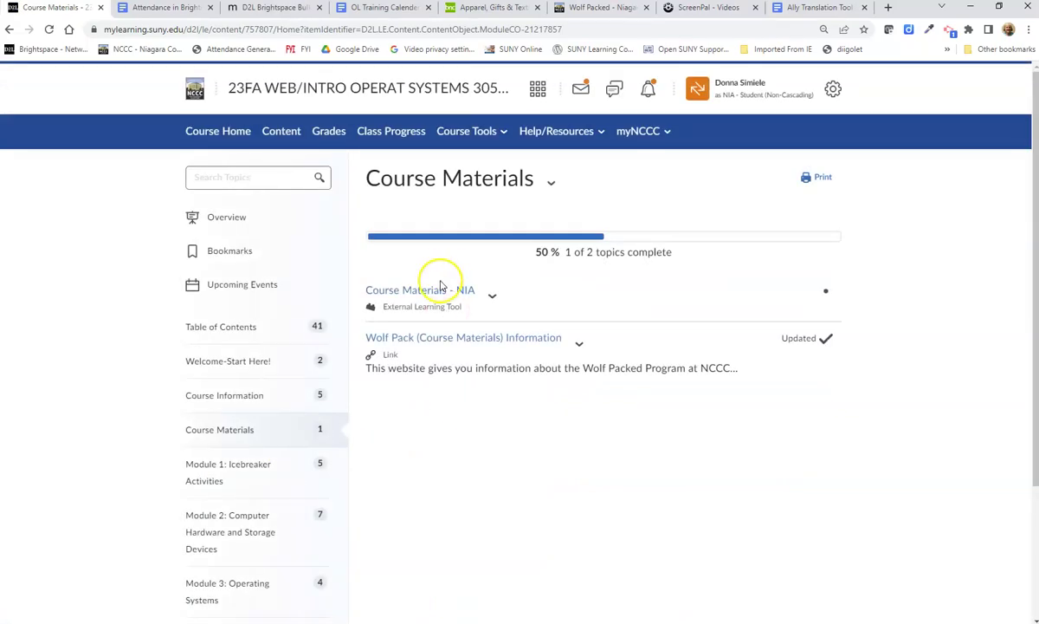
{"action": "left_click", "coordinate": [435, 291]}
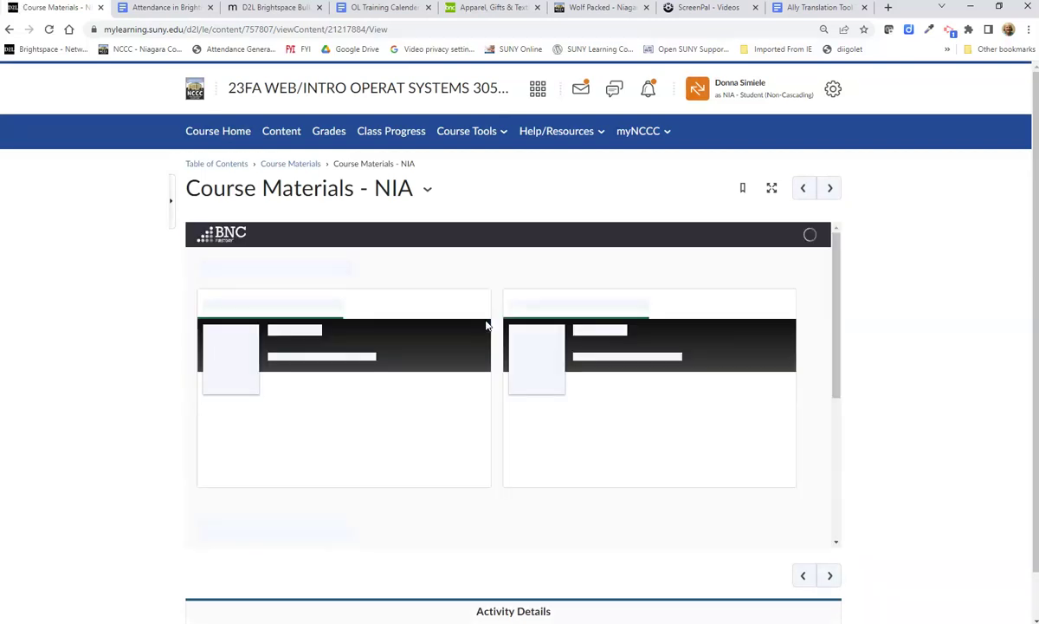
- Examine the materials listed for each course in the tool and highlight the notice under 23FA WEB/INTRO OPERAT SYSTEMS 30552
{"action": "scroll", "coordinate": [397, 363], "scroll_direction": "down", "scroll_amount": 1}
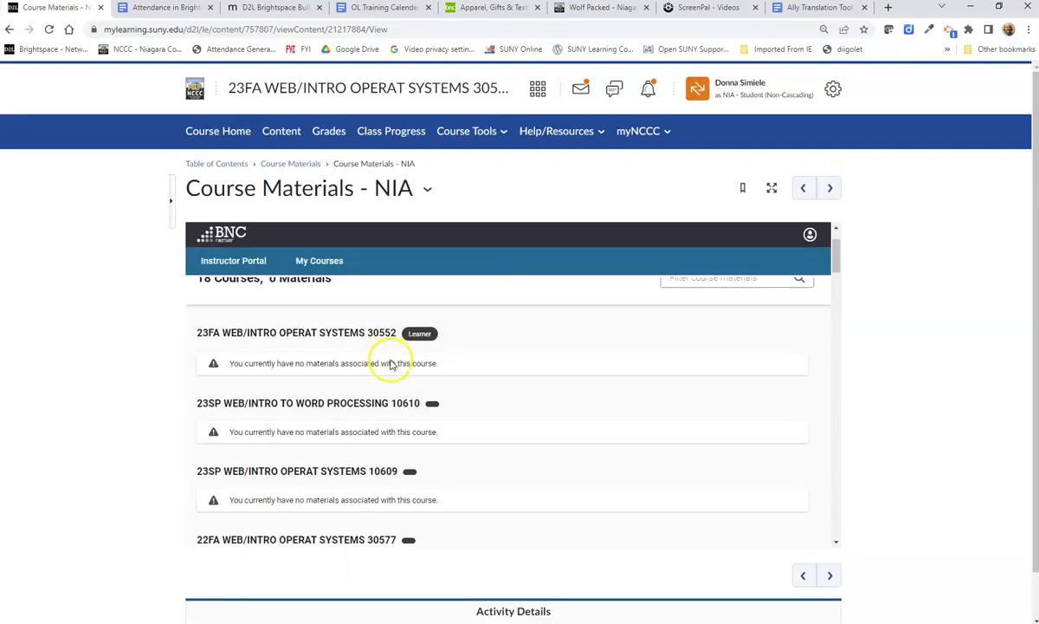
{"action": "scroll", "coordinate": [312, 342], "scroll_direction": "down", "scroll_amount": 2}
{"action": "scroll", "coordinate": [312, 344], "scroll_direction": "down", "scroll_amount": 6}
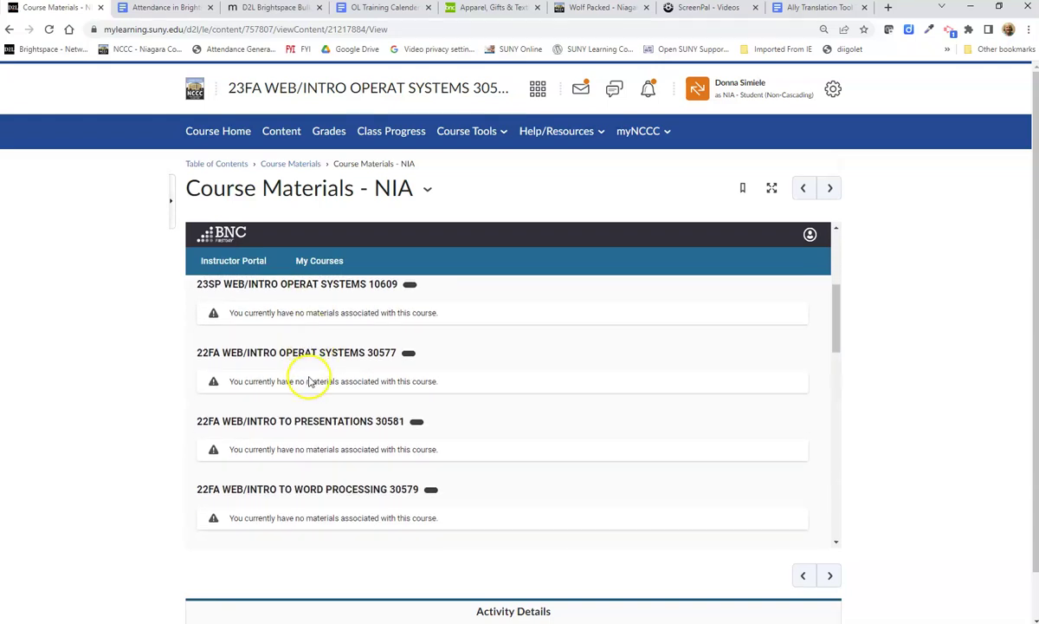
{"action": "scroll", "coordinate": [312, 459], "scroll_direction": "up", "scroll_amount": 9}
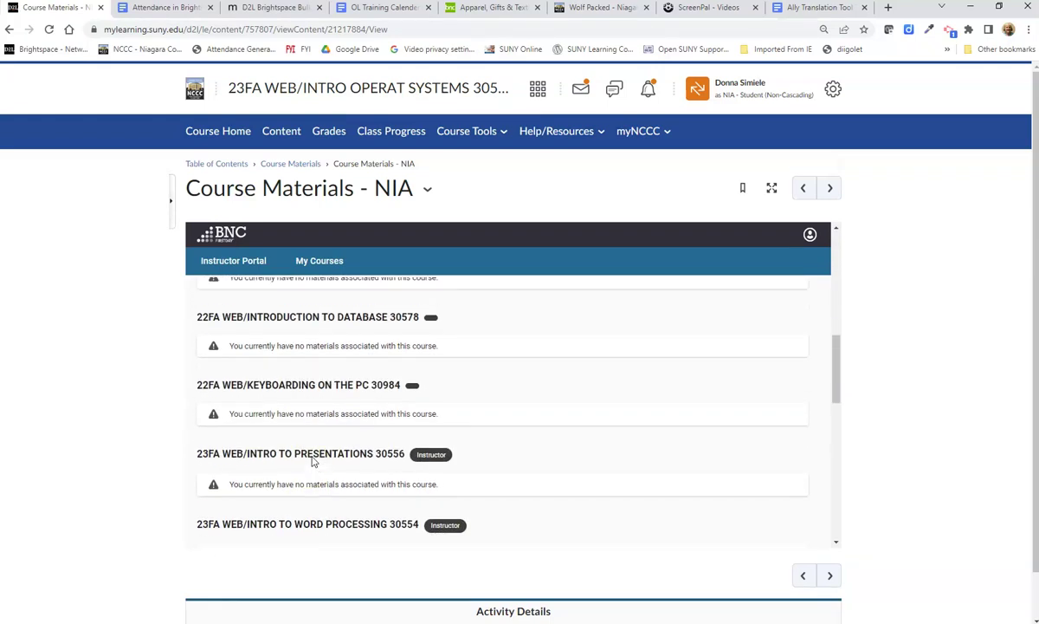
{"action": "left_click", "coordinate": [301, 338]}
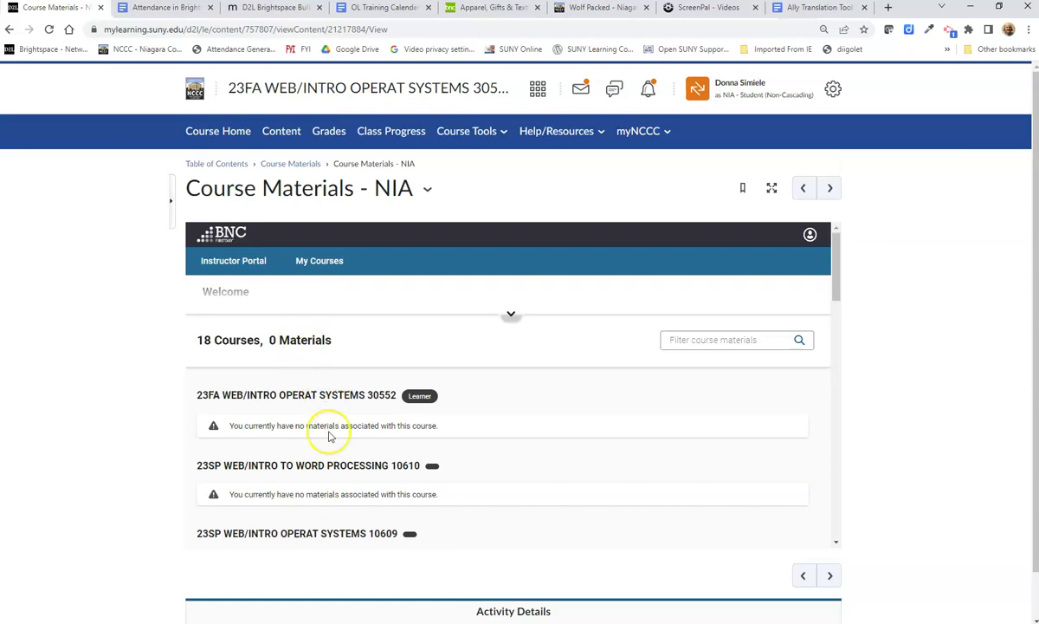
{"action": "scroll", "coordinate": [395, 461], "scroll_direction": "down", "scroll_amount": 8}
{"action": "scroll", "coordinate": [389, 459], "scroll_direction": "down", "scroll_amount": 5}
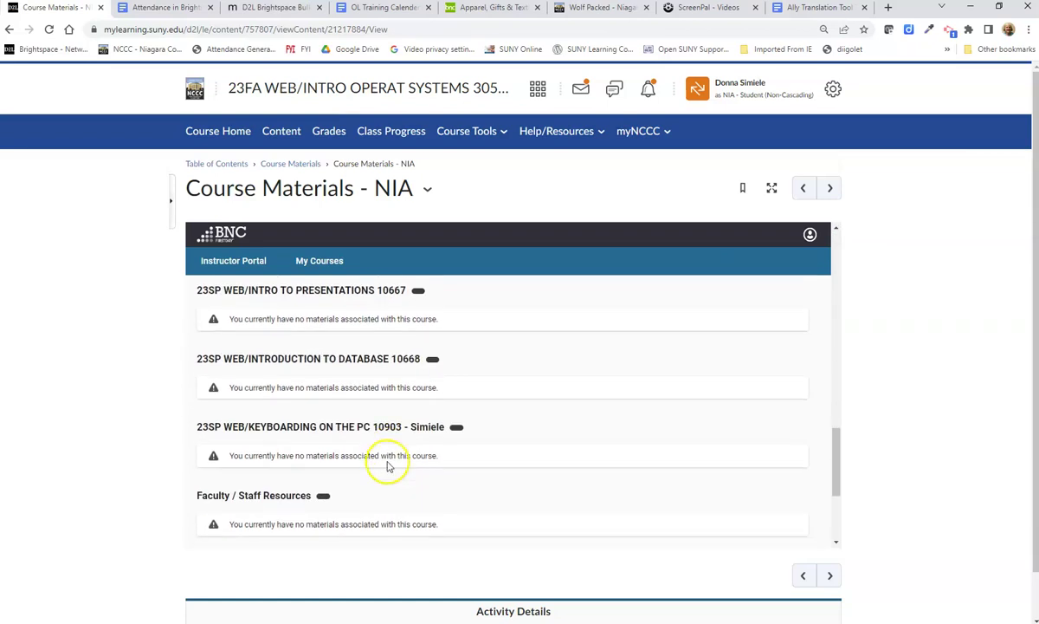
{"action": "scroll", "coordinate": [362, 445], "scroll_direction": "up", "scroll_amount": 12}
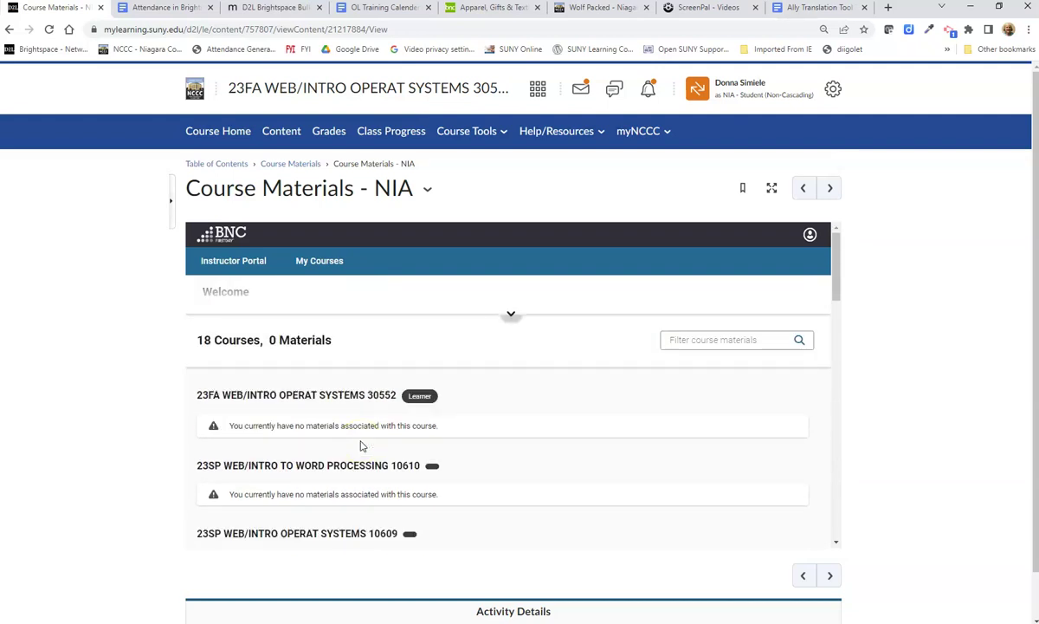
{"action": "left_click", "coordinate": [326, 498]}
{"action": "left_click_drag", "start_coordinate": [229, 425], "coordinate": [448, 429]}
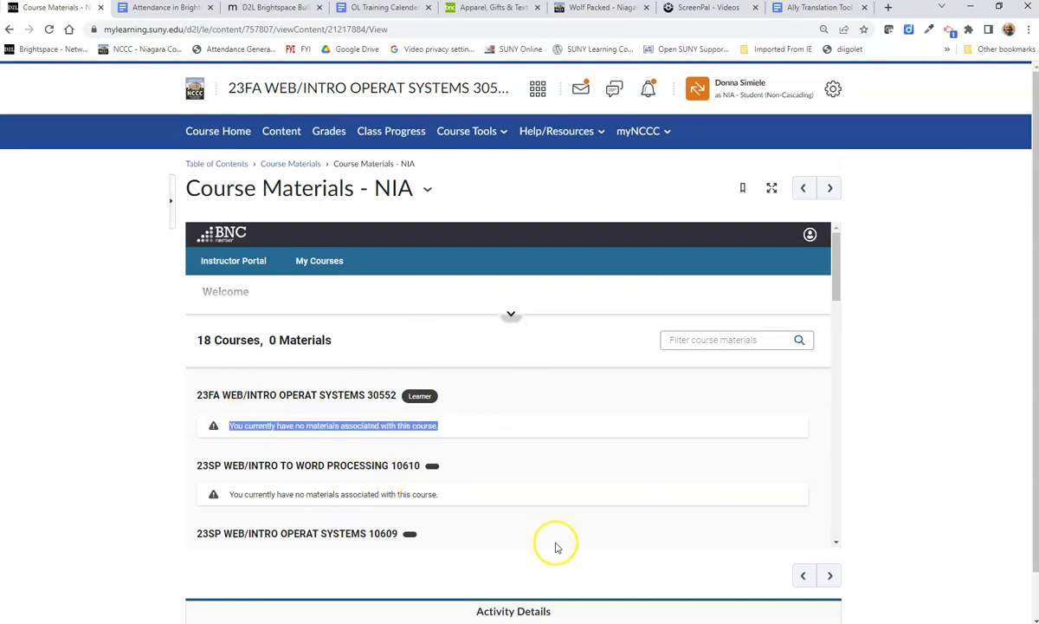